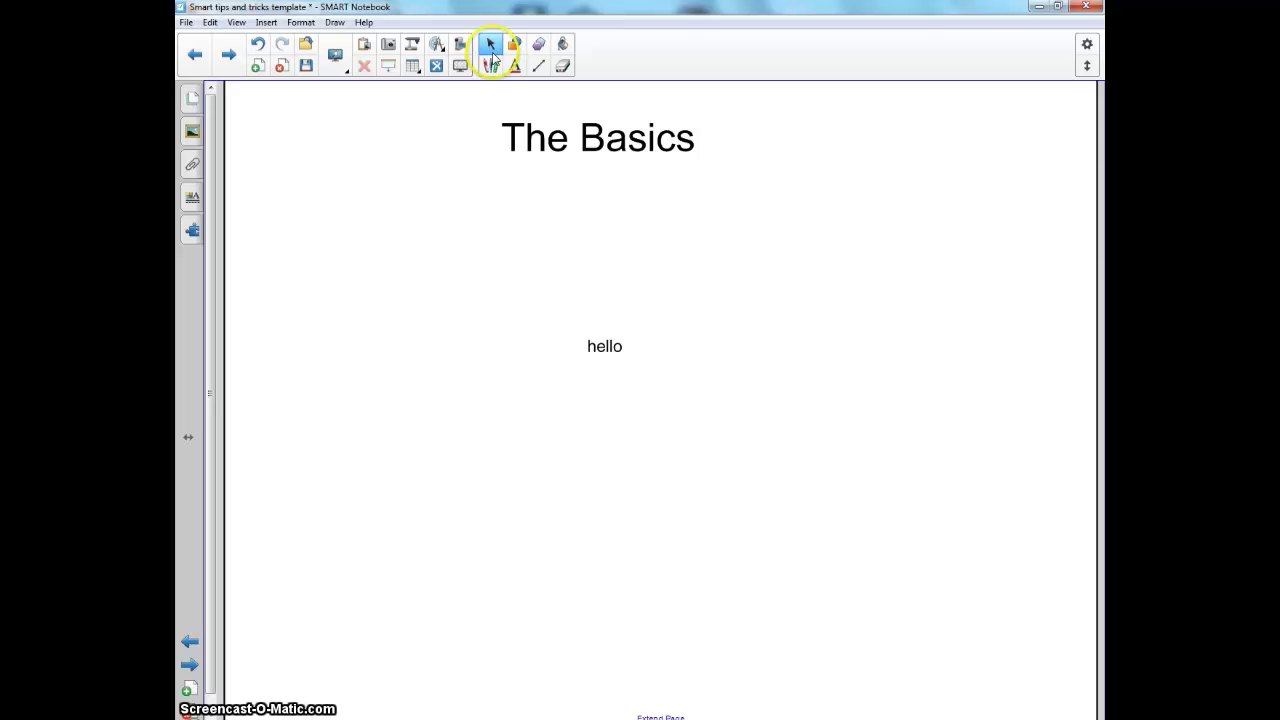
# Step: Switch to the freehand pen, browse its types, colours and styles, and increase its transparency
pyautogui.click(491, 67)
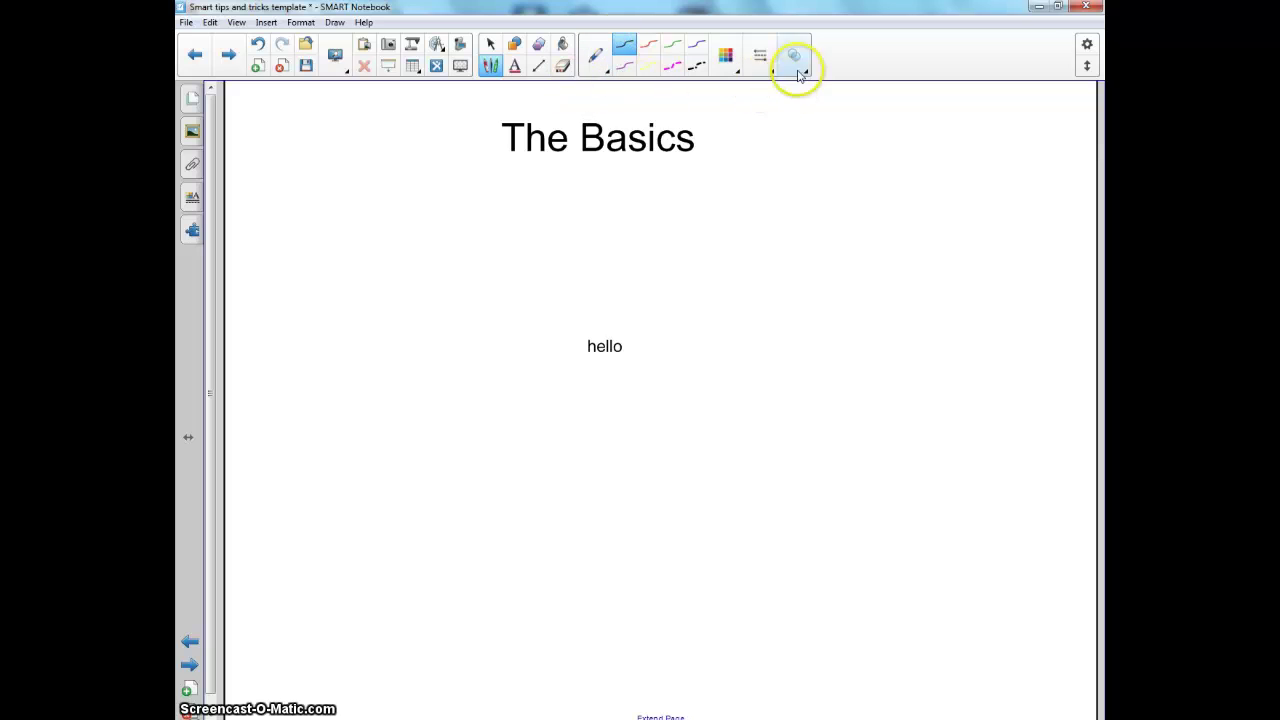
pyautogui.click(600, 68)
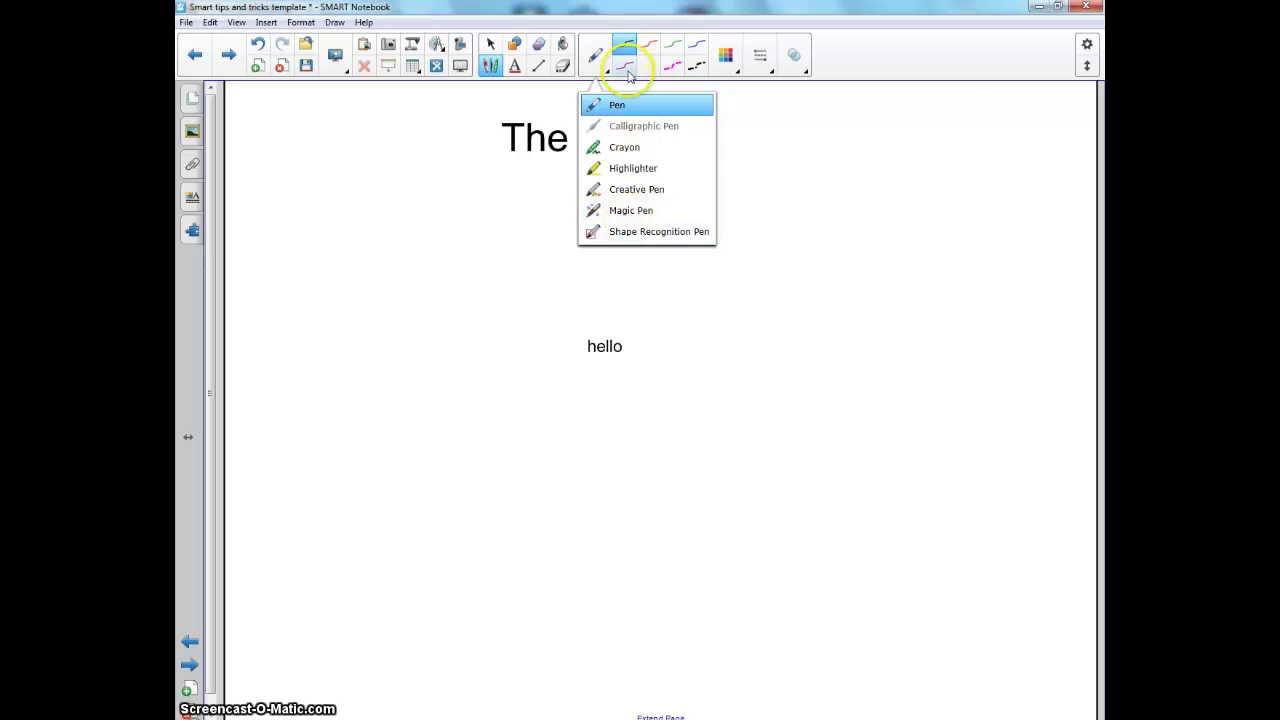
pyautogui.click(735, 70)
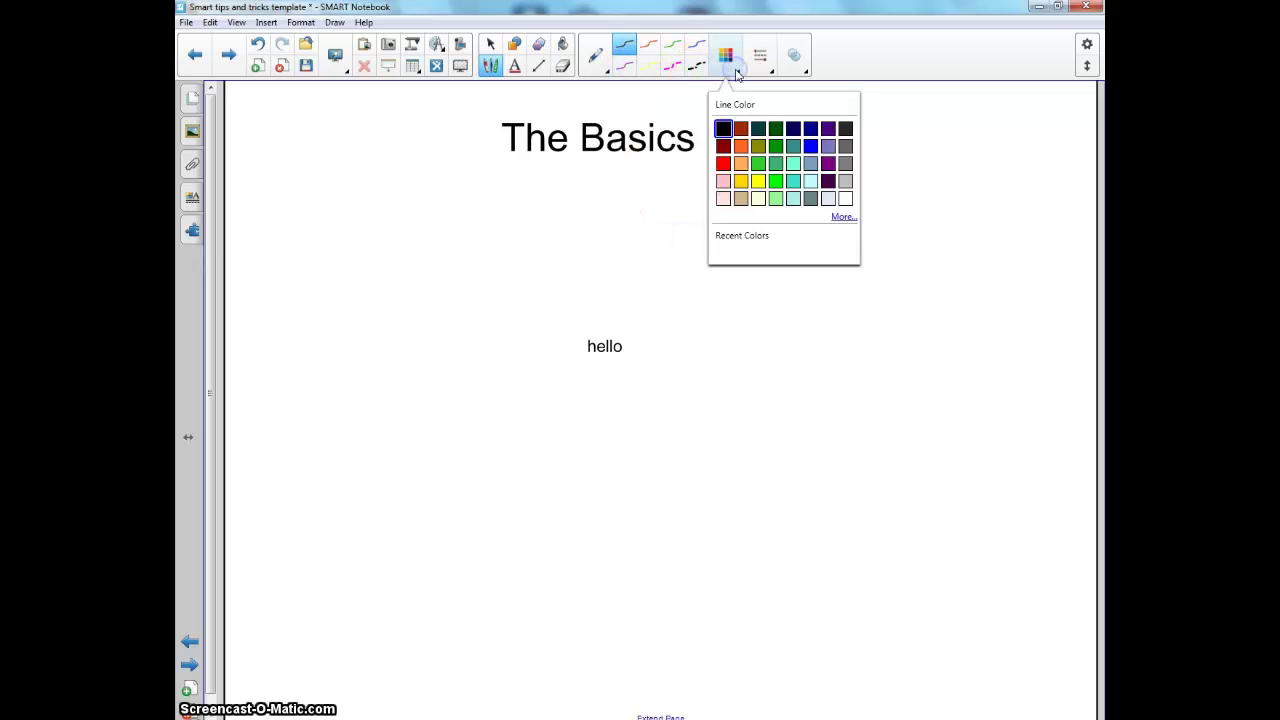
pyautogui.click(762, 70)
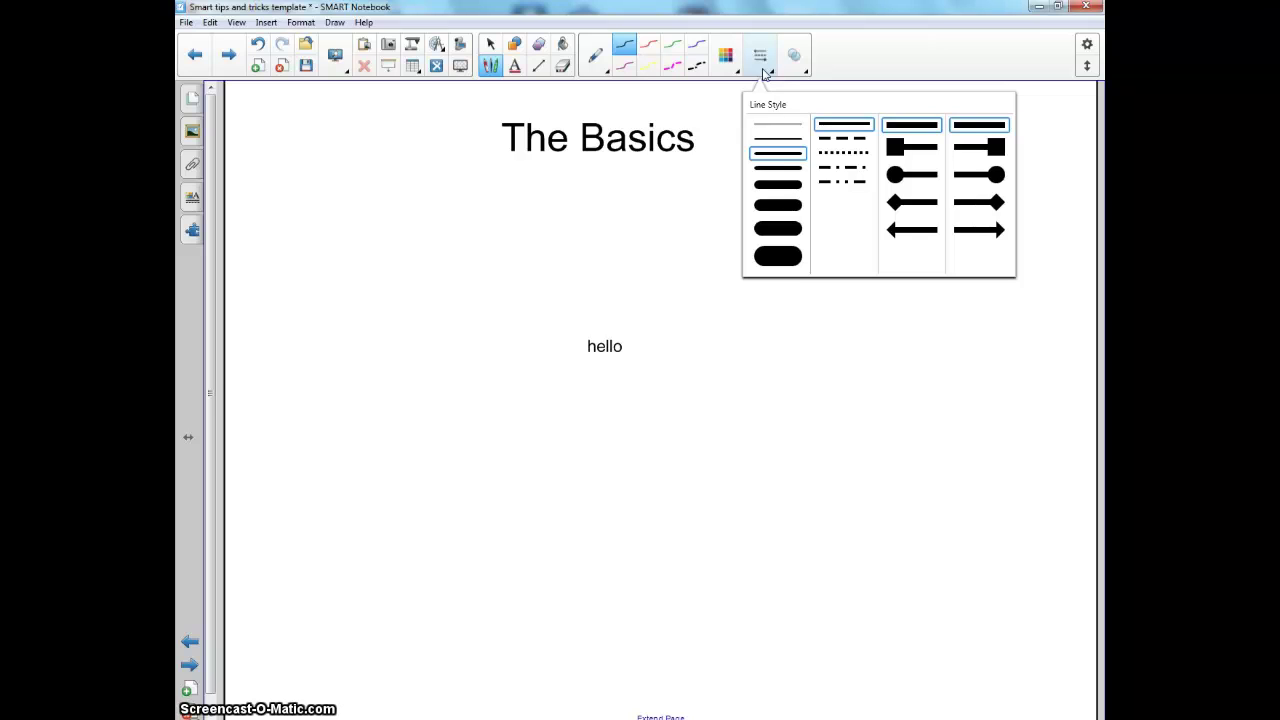
pyautogui.click(795, 70)
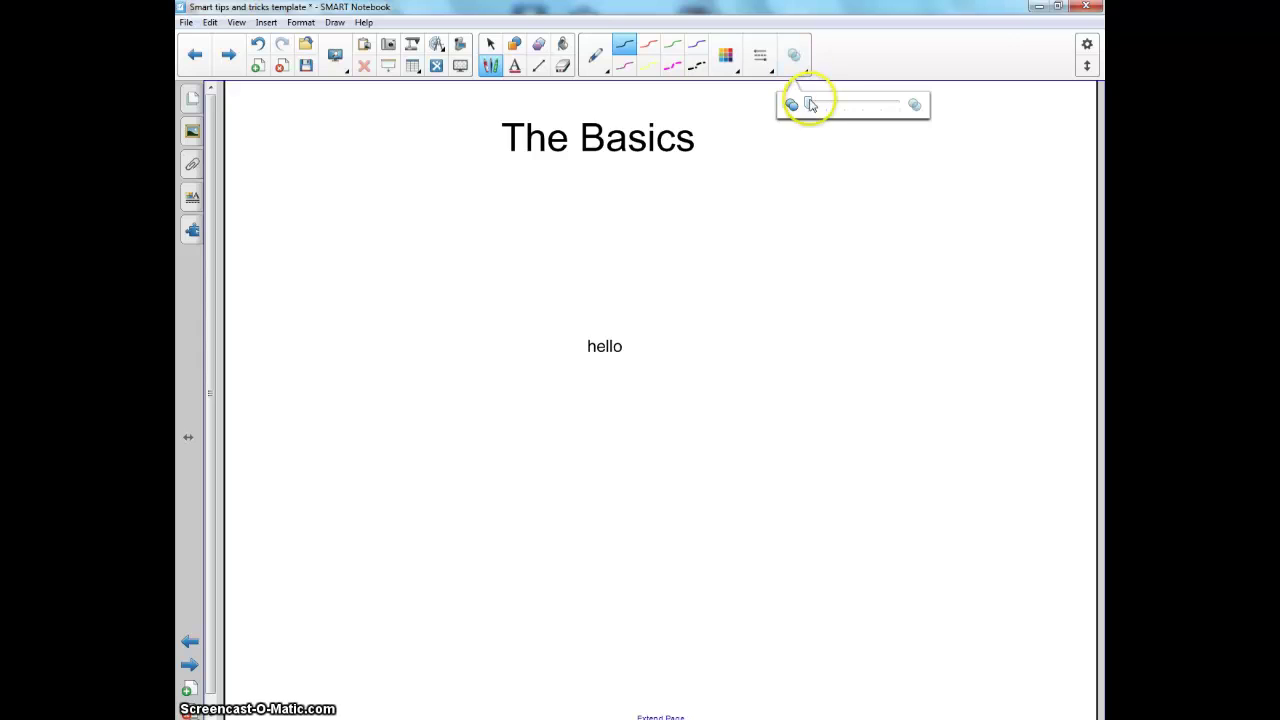
pyautogui.moveTo(808, 104); pyautogui.dragTo(880, 105)
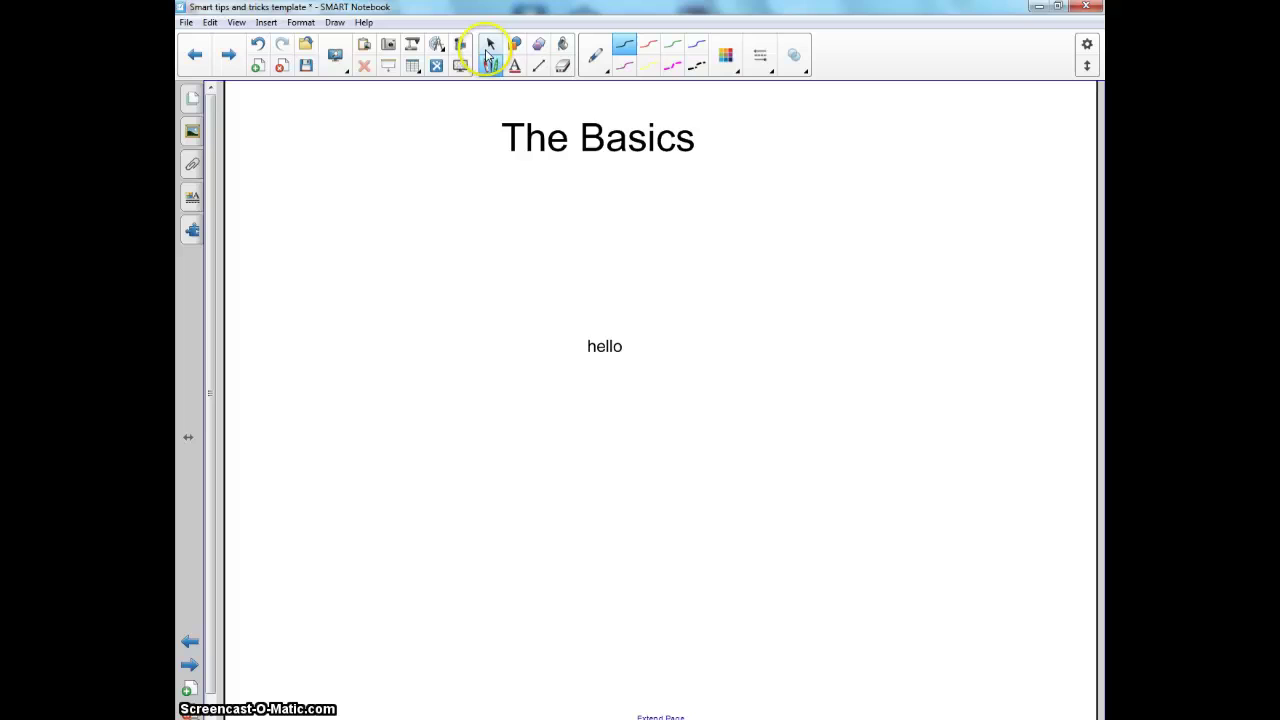
# Step: Pick a straight-line preset in the Lines tool and give its end an arrowhead style
pyautogui.click(515, 67)
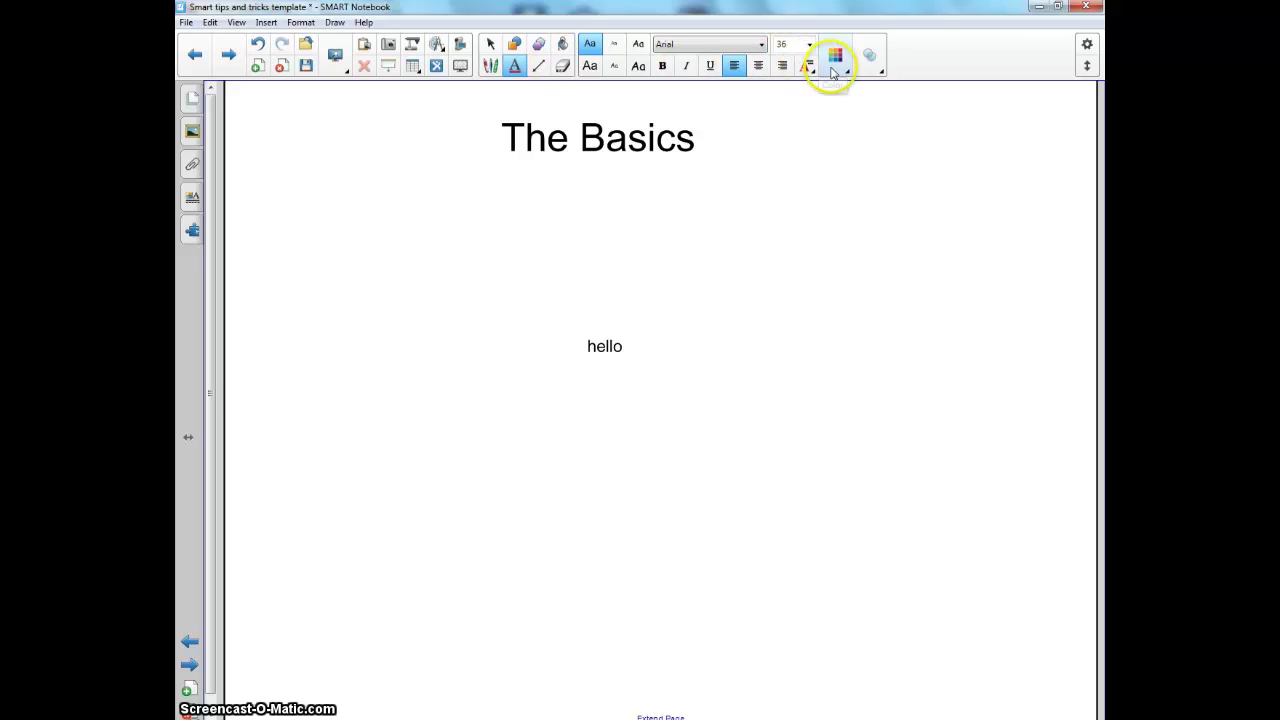
pyautogui.click(538, 67)
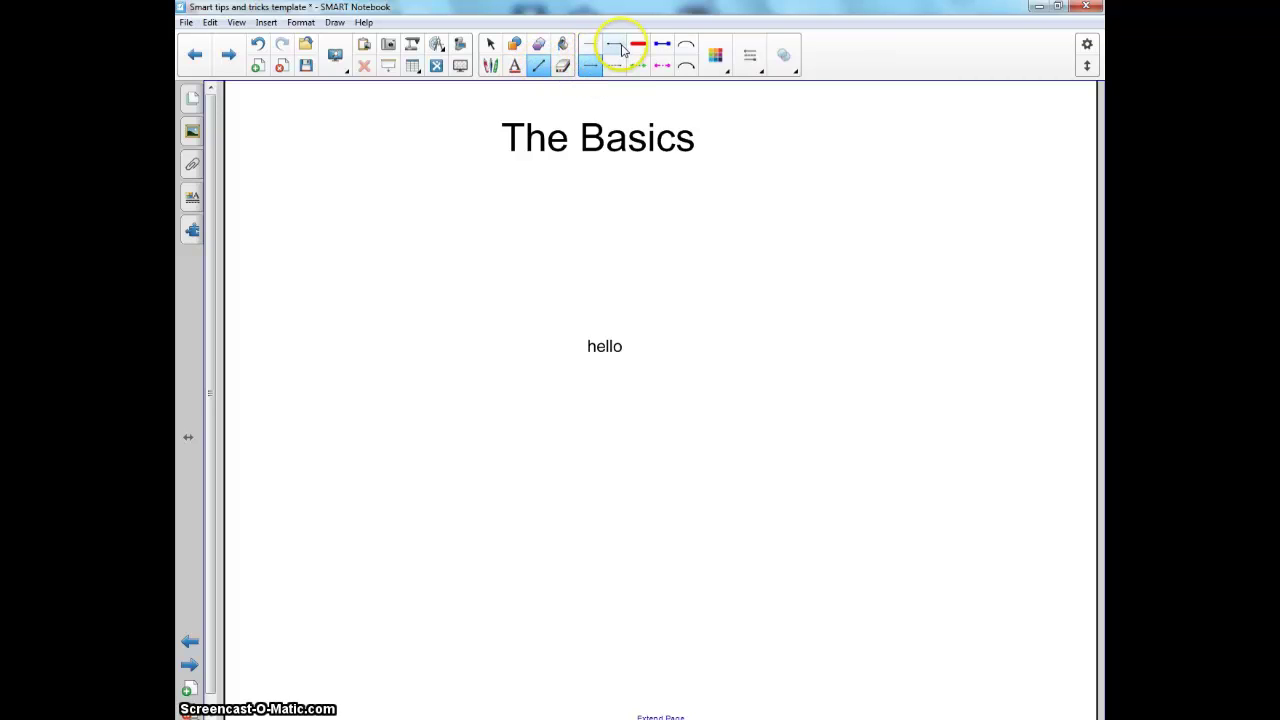
pyautogui.click(627, 45)
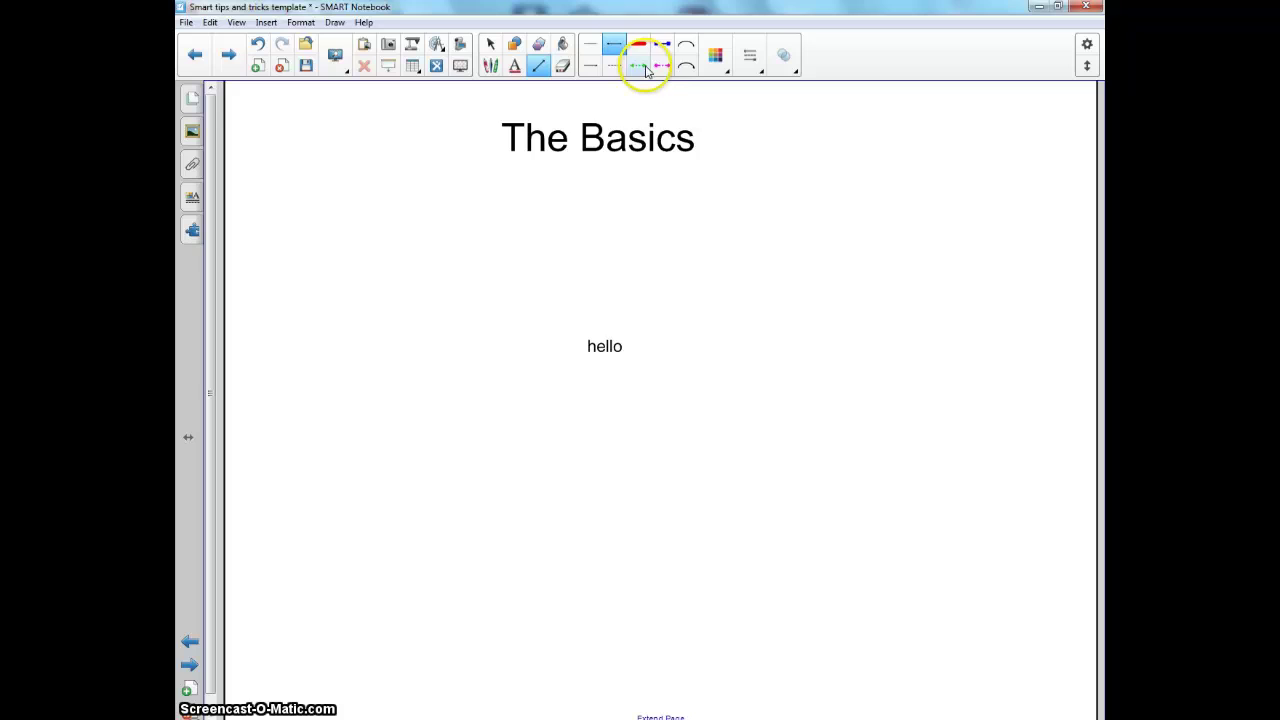
pyautogui.click(715, 57)
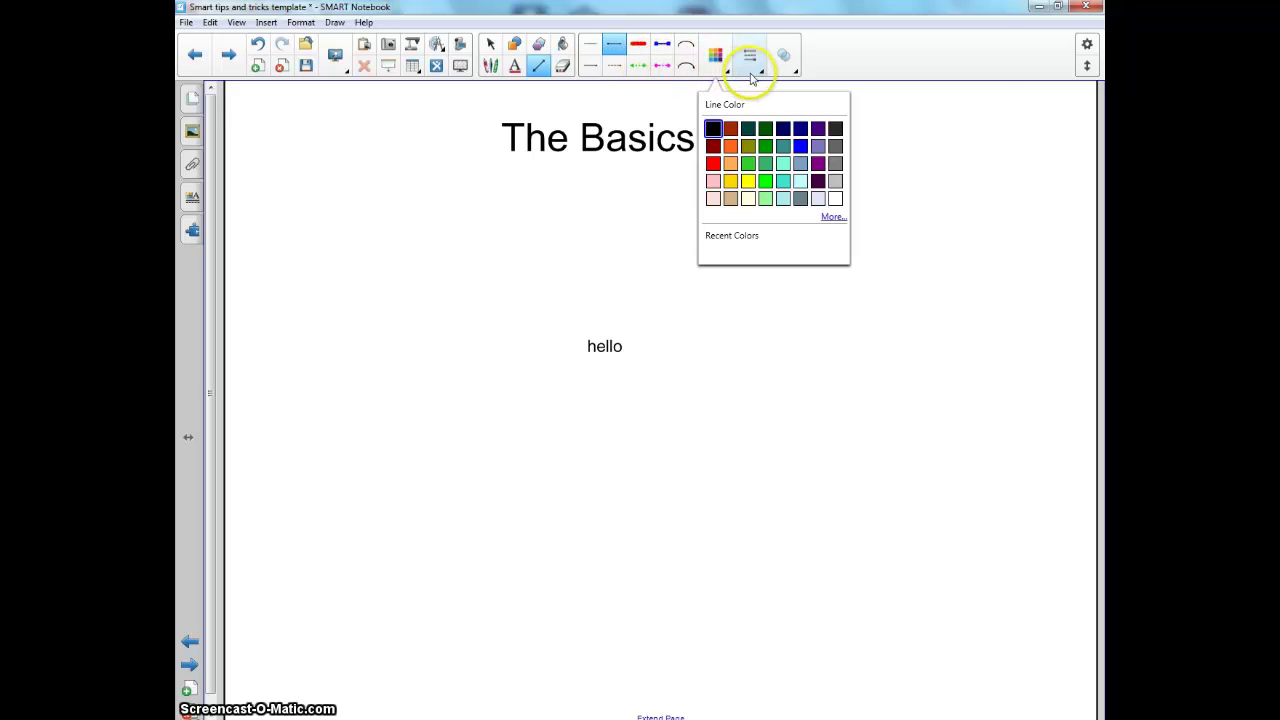
pyautogui.click(753, 72)
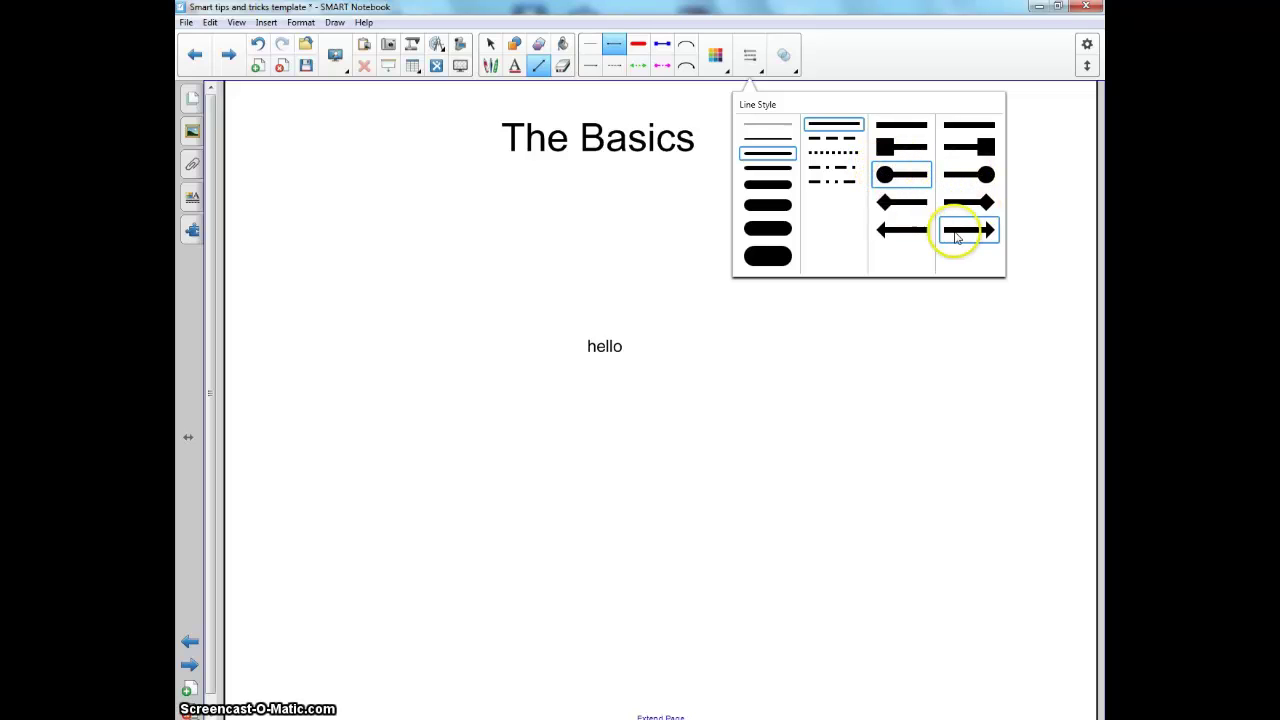
pyautogui.click(916, 232)
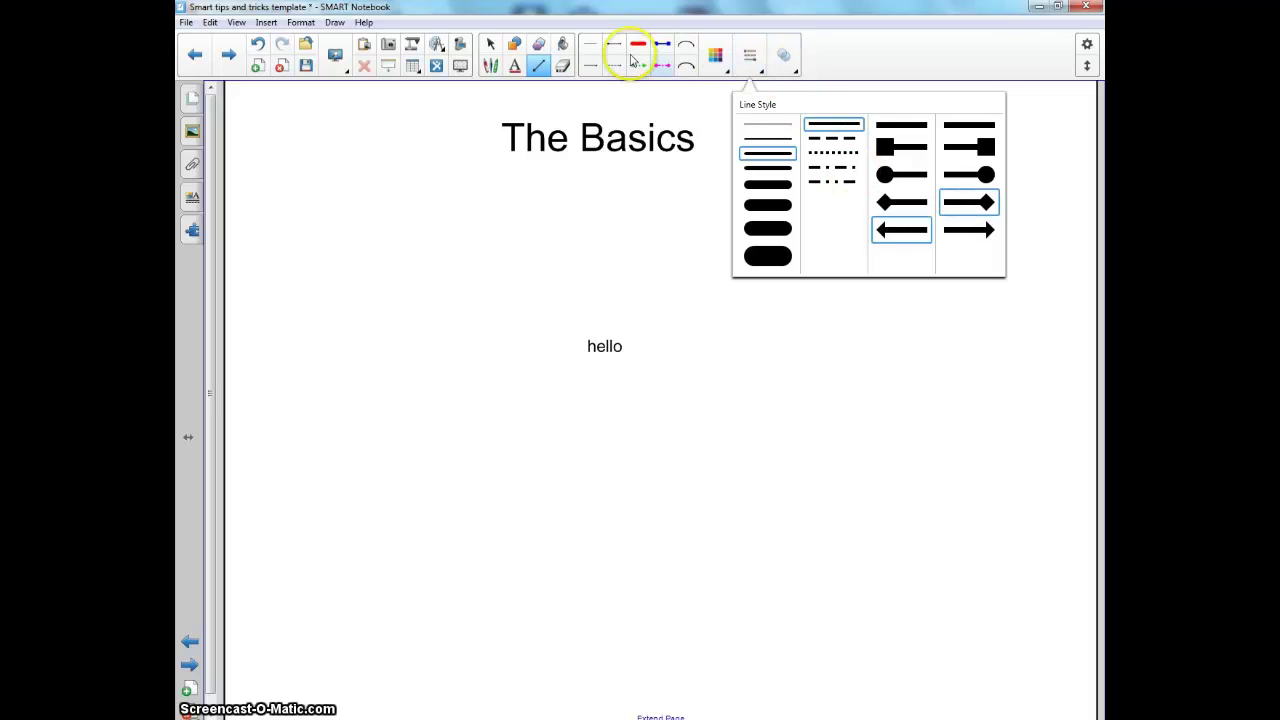
# Step: Draw a square outline right of hello and browse the extra shapes and outline styles
pyautogui.click(513, 46)
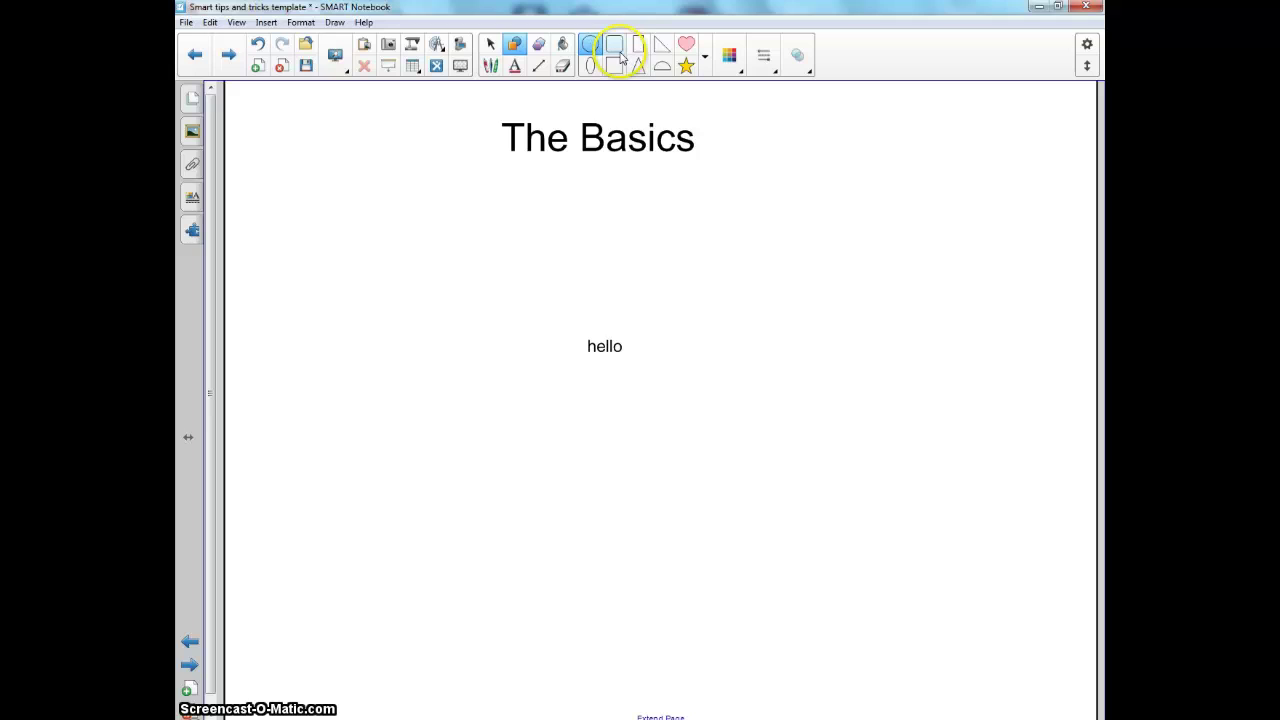
pyautogui.click(614, 66)
pyautogui.moveTo(720, 202); pyautogui.dragTo(888, 370)
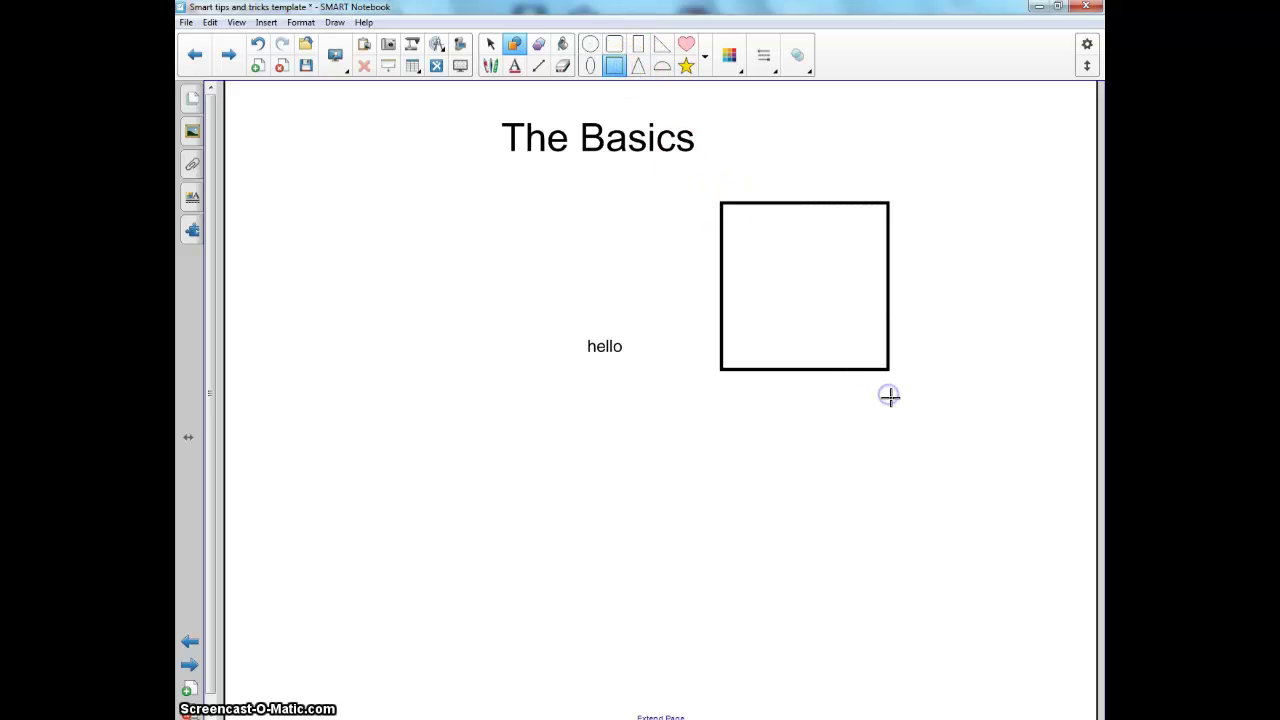
pyautogui.click(705, 58)
pyautogui.click(705, 58)
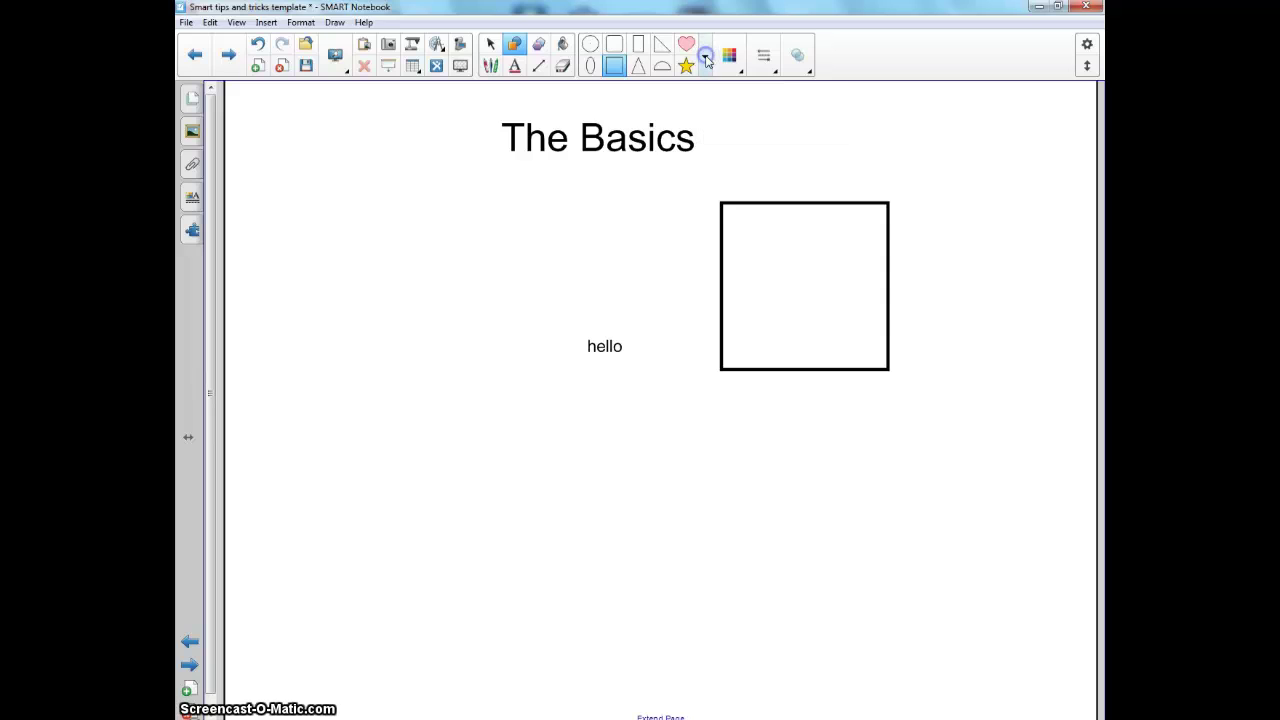
pyautogui.click(740, 75)
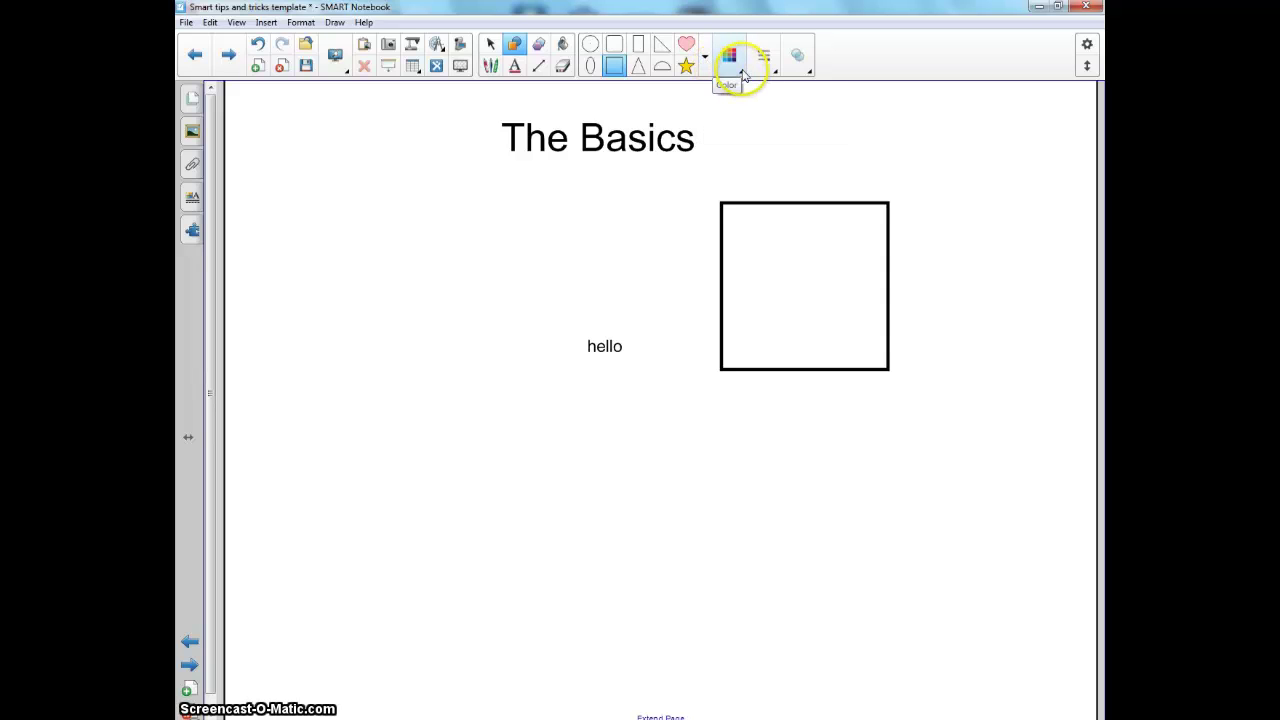
pyautogui.click(766, 62)
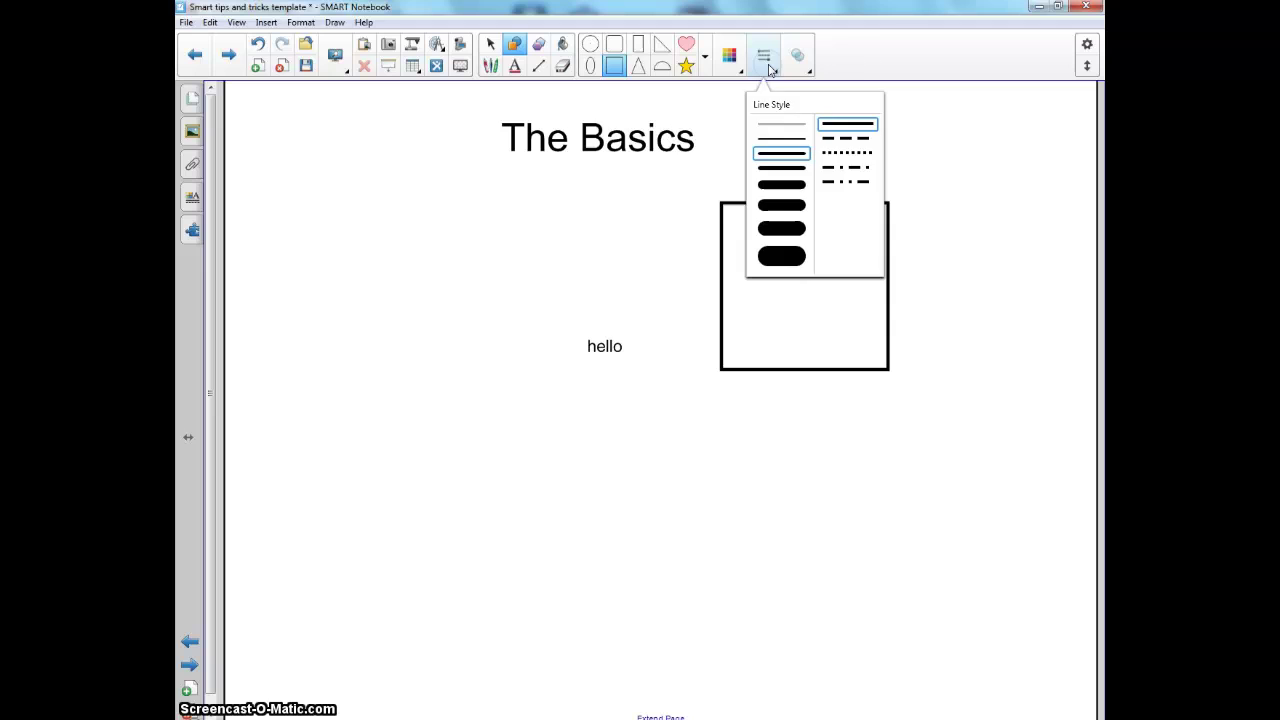
# Step: Draw an eight-sided regular polygon left of hello and check the polygon colour options
pyautogui.click(768, 64)
pyautogui.click(541, 46)
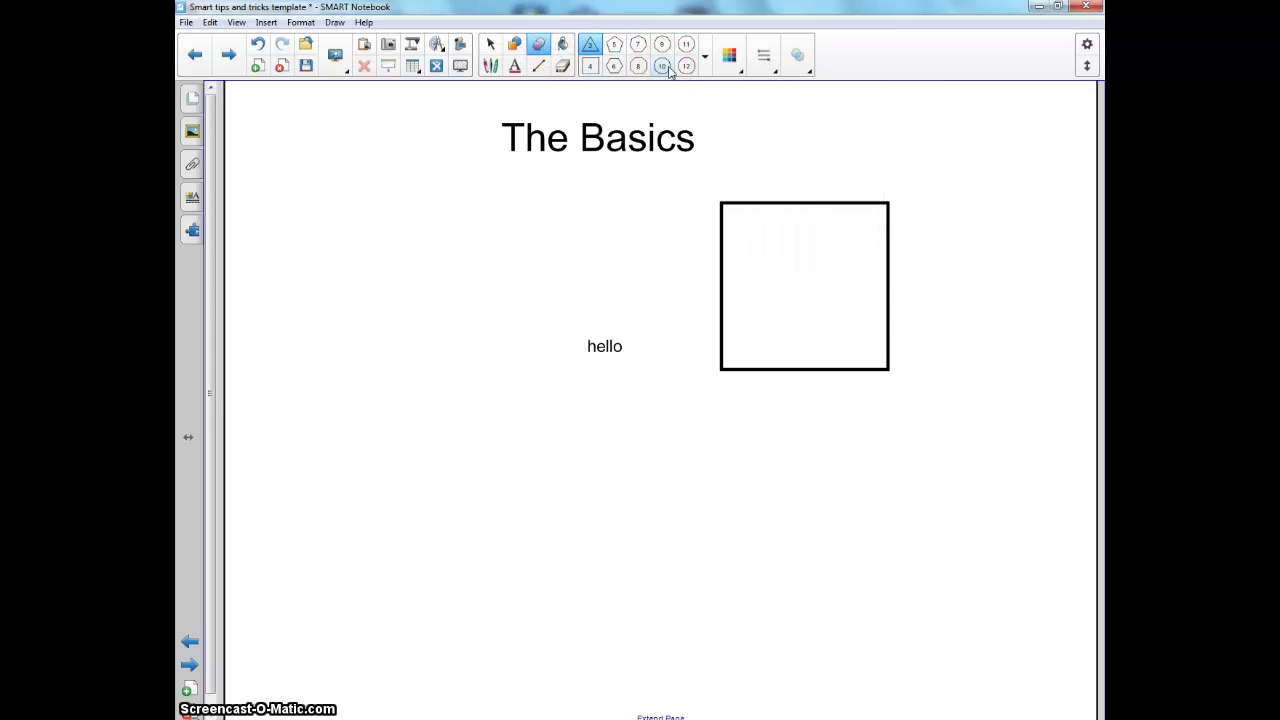
pyautogui.click(638, 66)
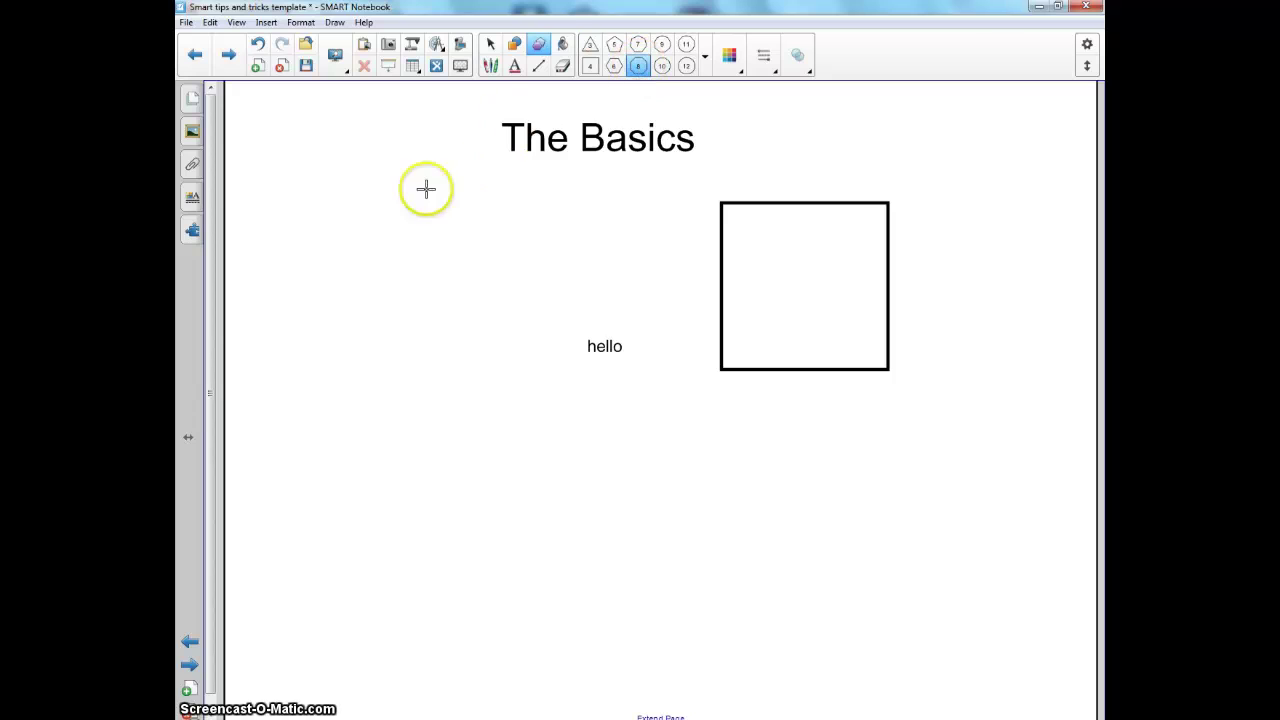
pyautogui.moveTo(404, 198)
pyautogui.mouseDown()
pyautogui.moveTo(544, 334)
pyautogui.moveTo(572, 279)
pyautogui.mouseUp()
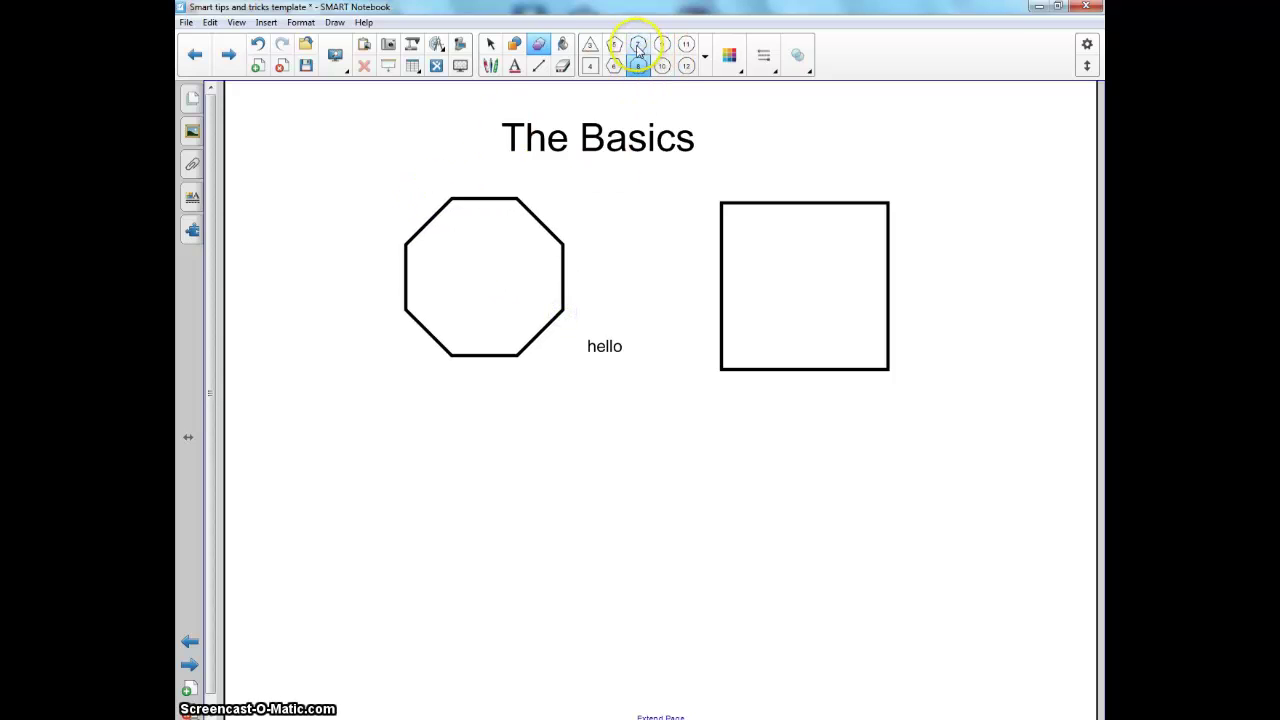
pyautogui.click(705, 58)
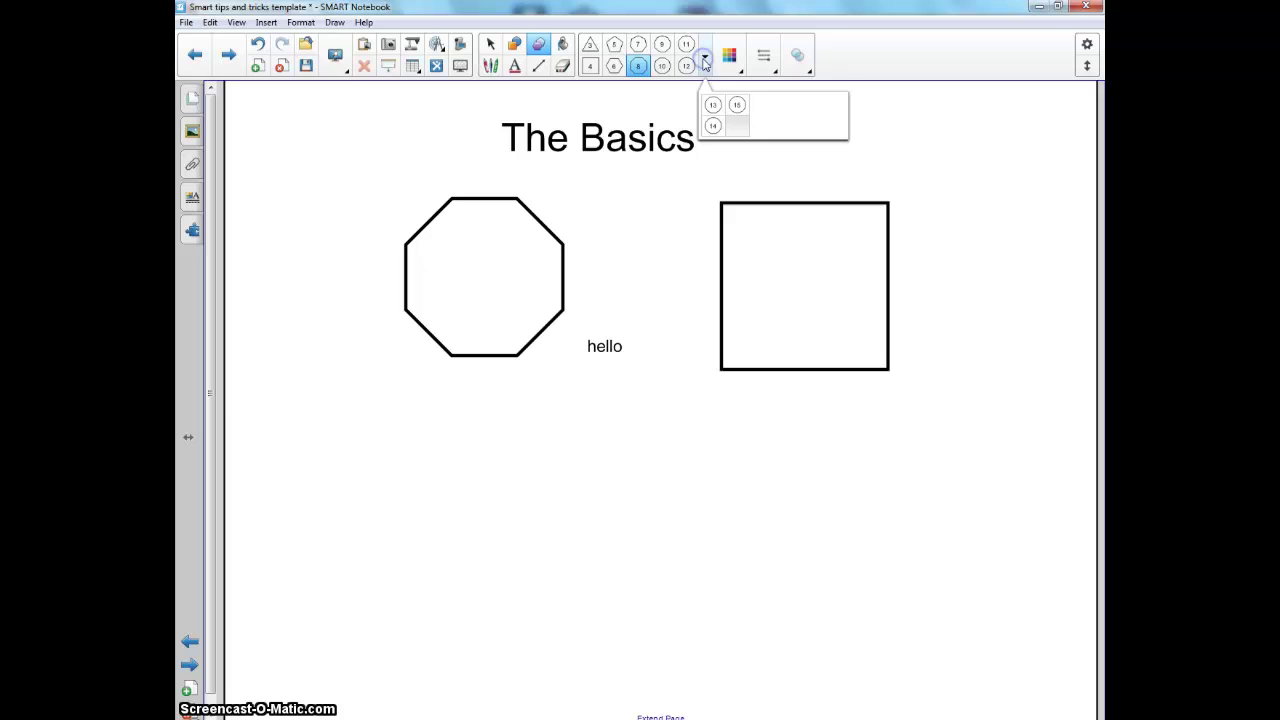
pyautogui.click(732, 60)
pyautogui.click(731, 57)
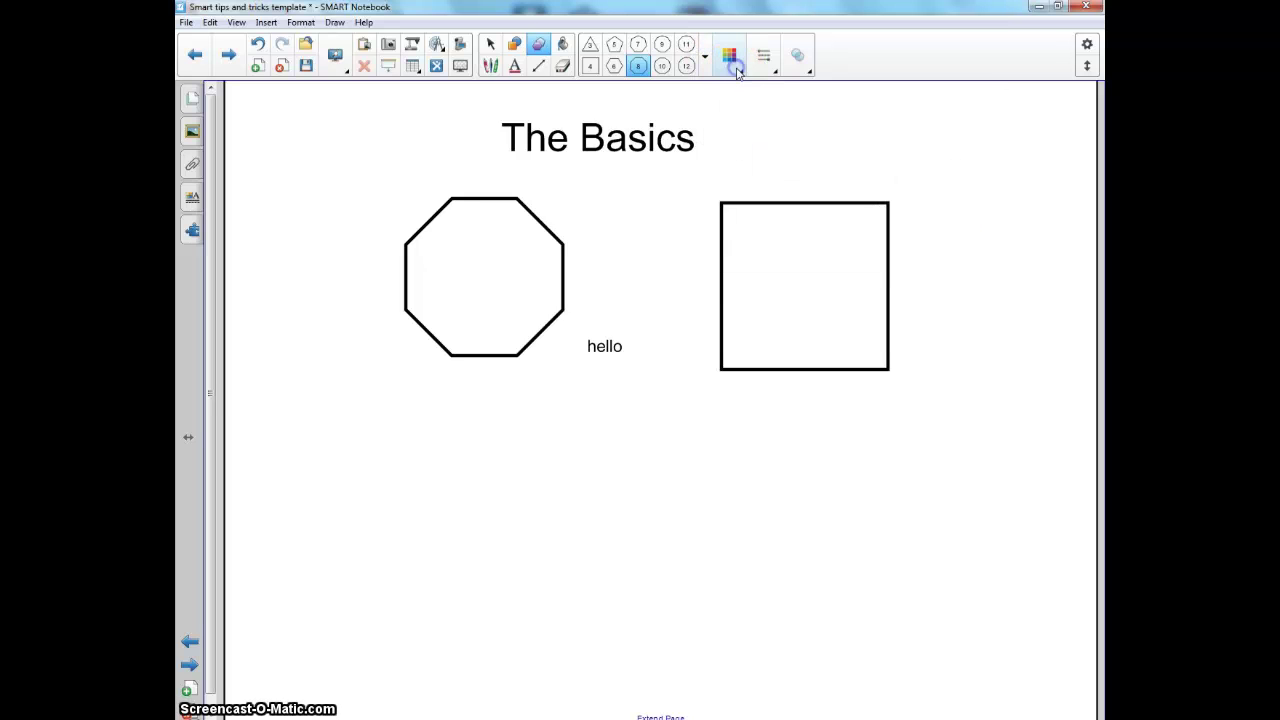
pyautogui.click(798, 58)
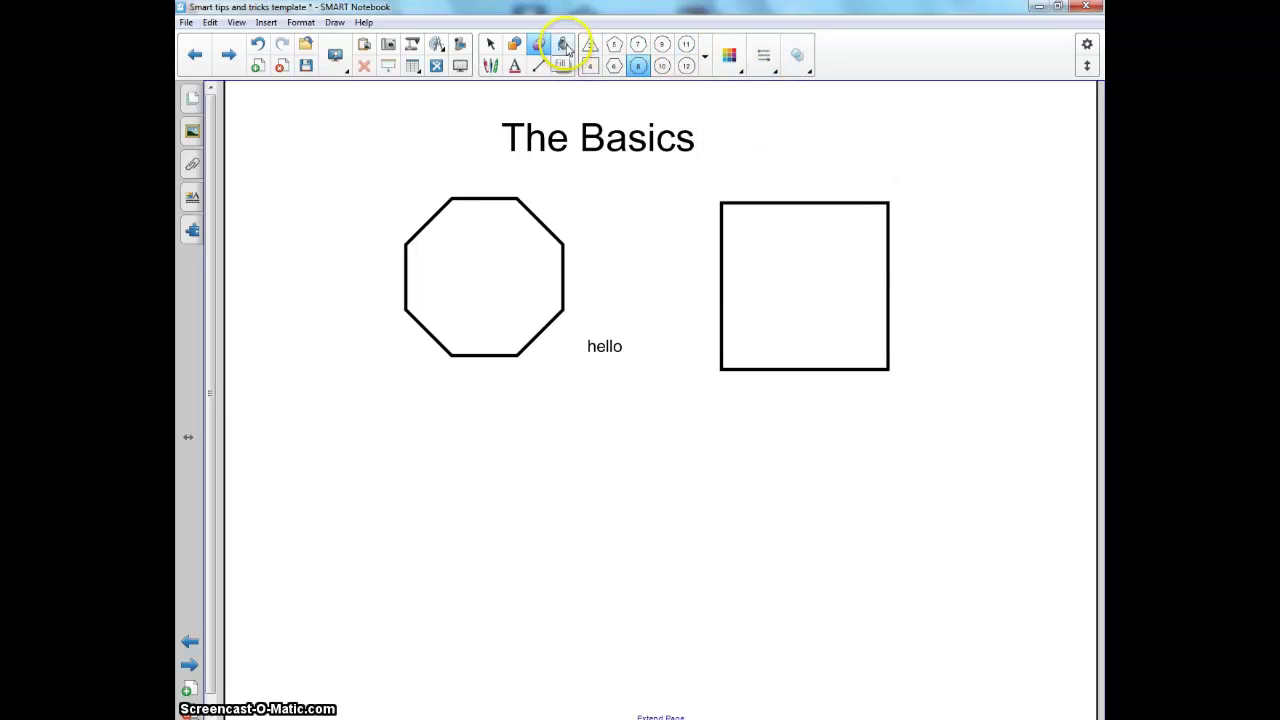
# Step: Fill the octagon blue, then draw a freehand circle below the square, leaving it unfilled
pyautogui.click(565, 46)
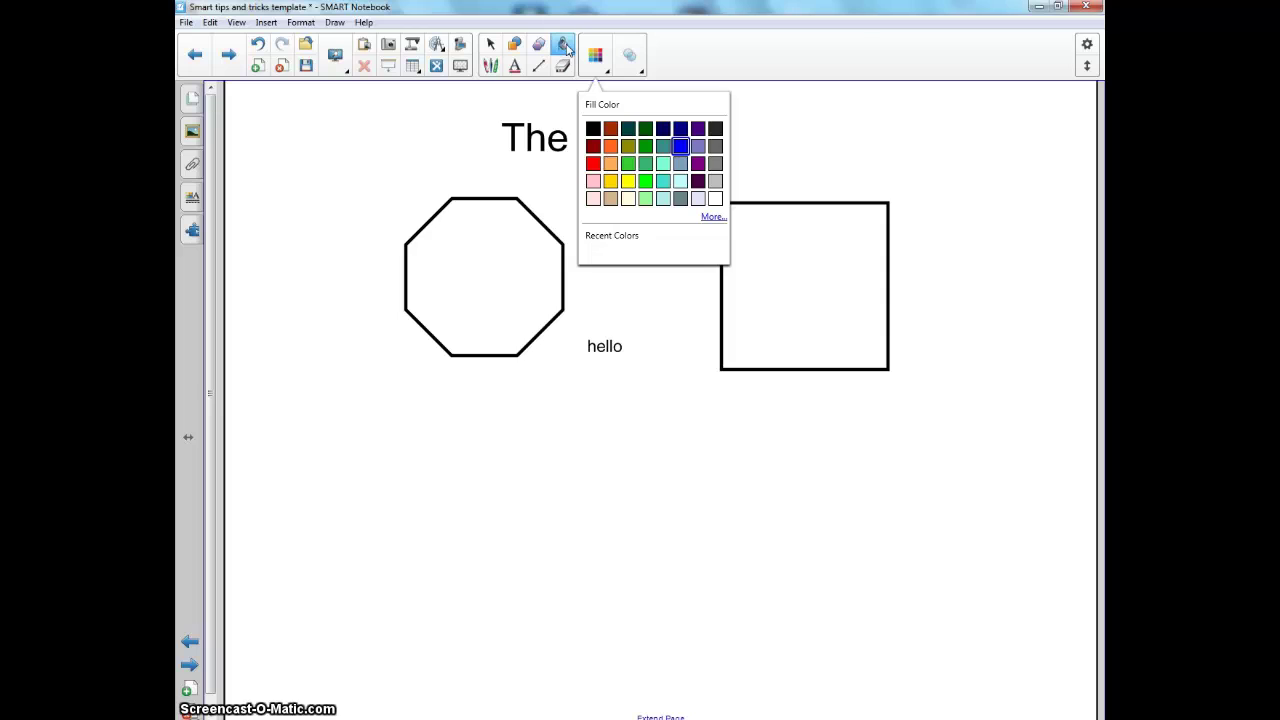
pyautogui.click(494, 228)
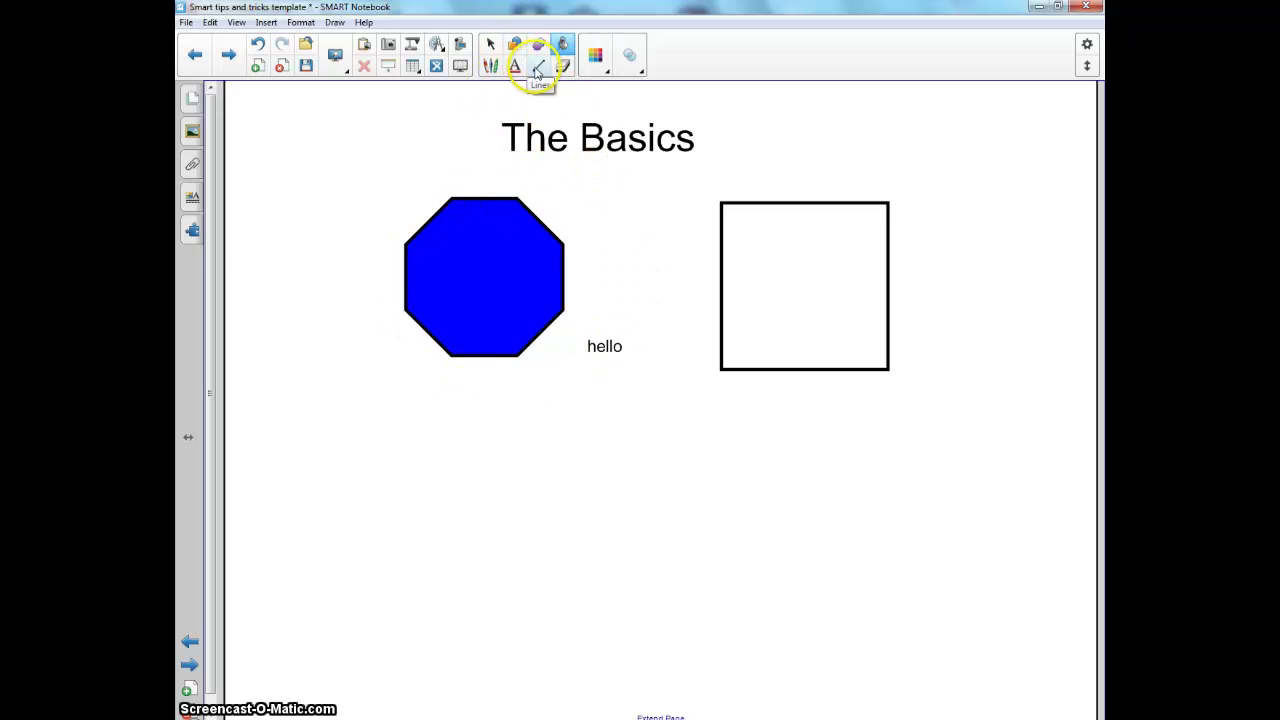
pyautogui.click(490, 65)
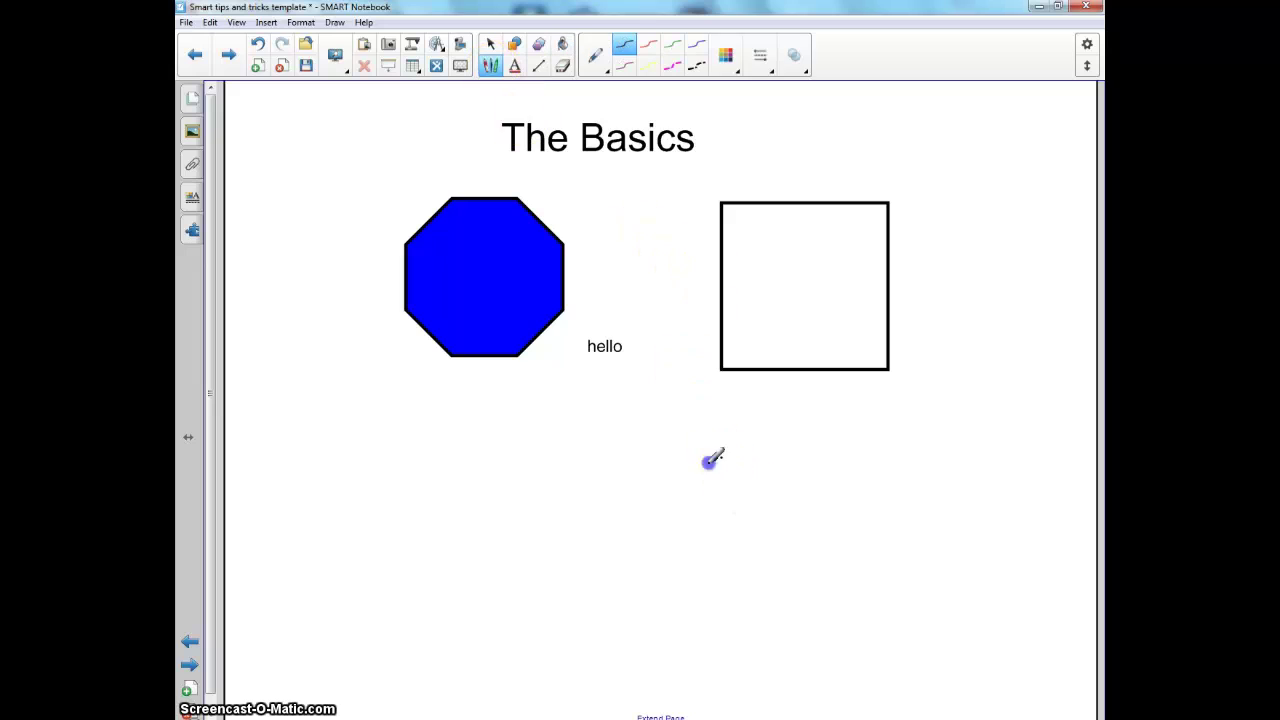
pyautogui.moveTo(722, 457); pyautogui.dragTo(767, 477)
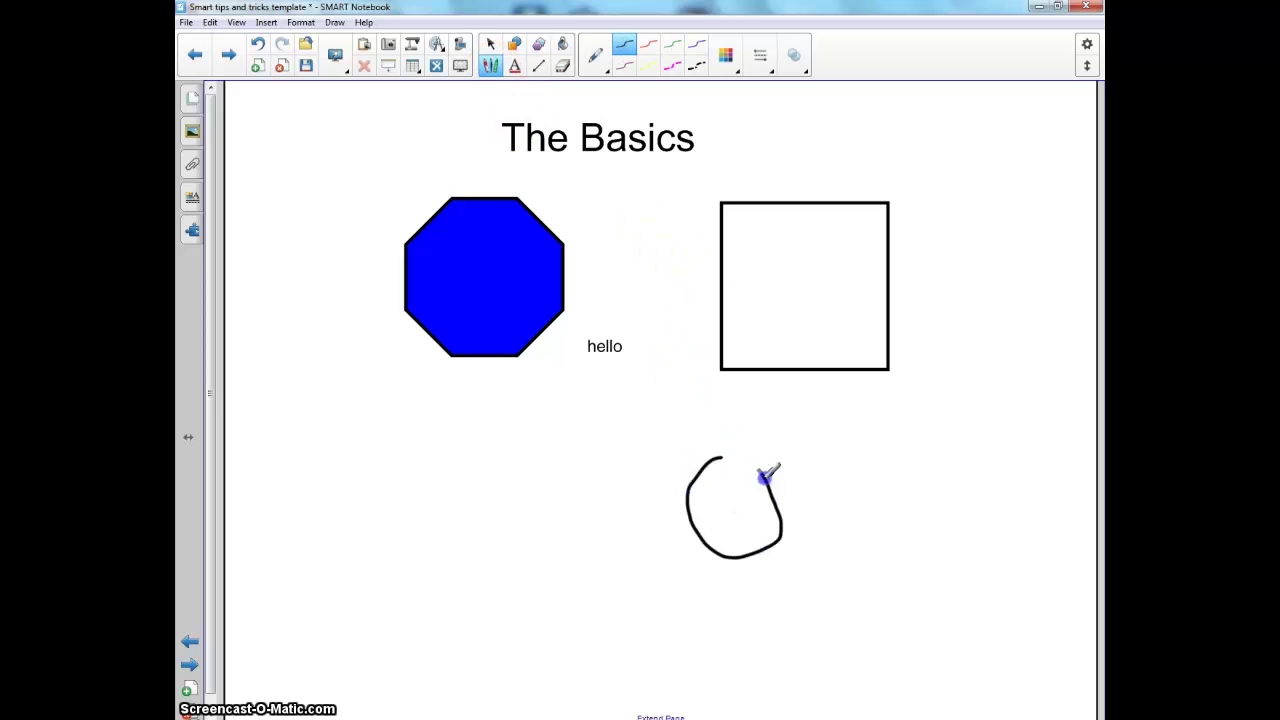
pyautogui.click(562, 44)
pyautogui.click(737, 519)
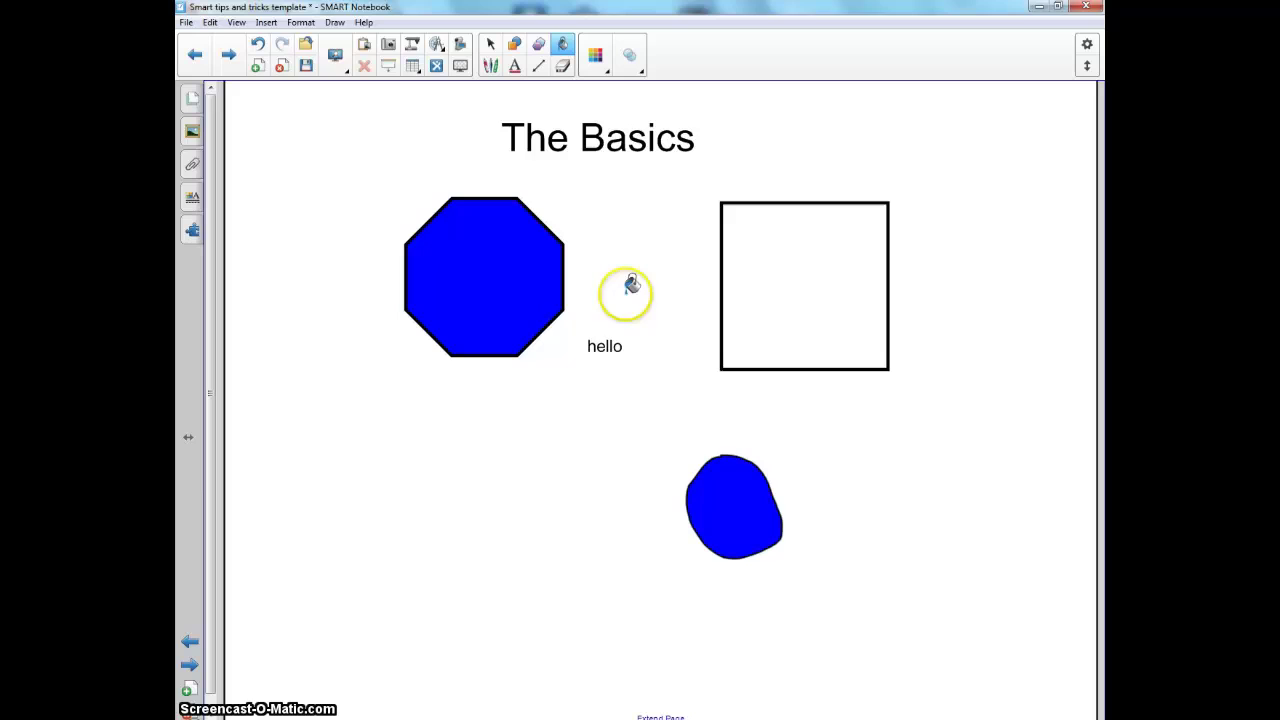
pyautogui.click(257, 47)
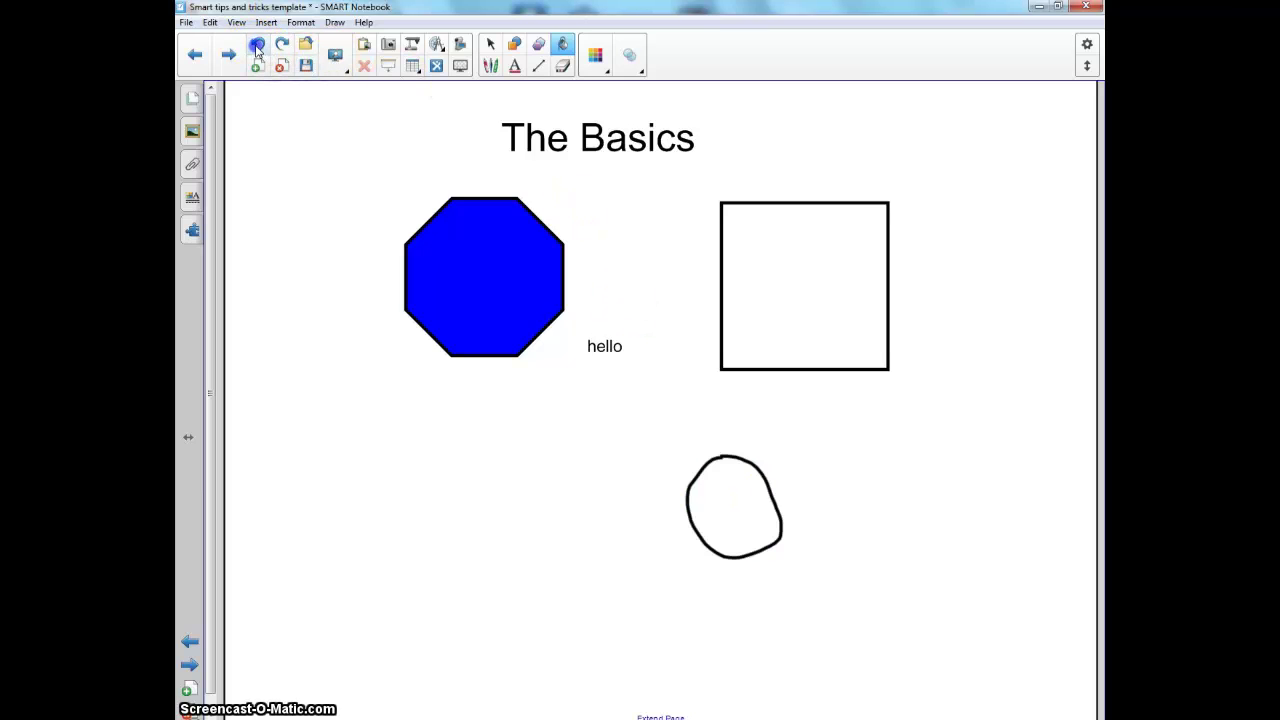
# Step: Undo the freehand circle, then add Insert Compass to the toolbar through Customize Toolbar
pyautogui.click(257, 47)
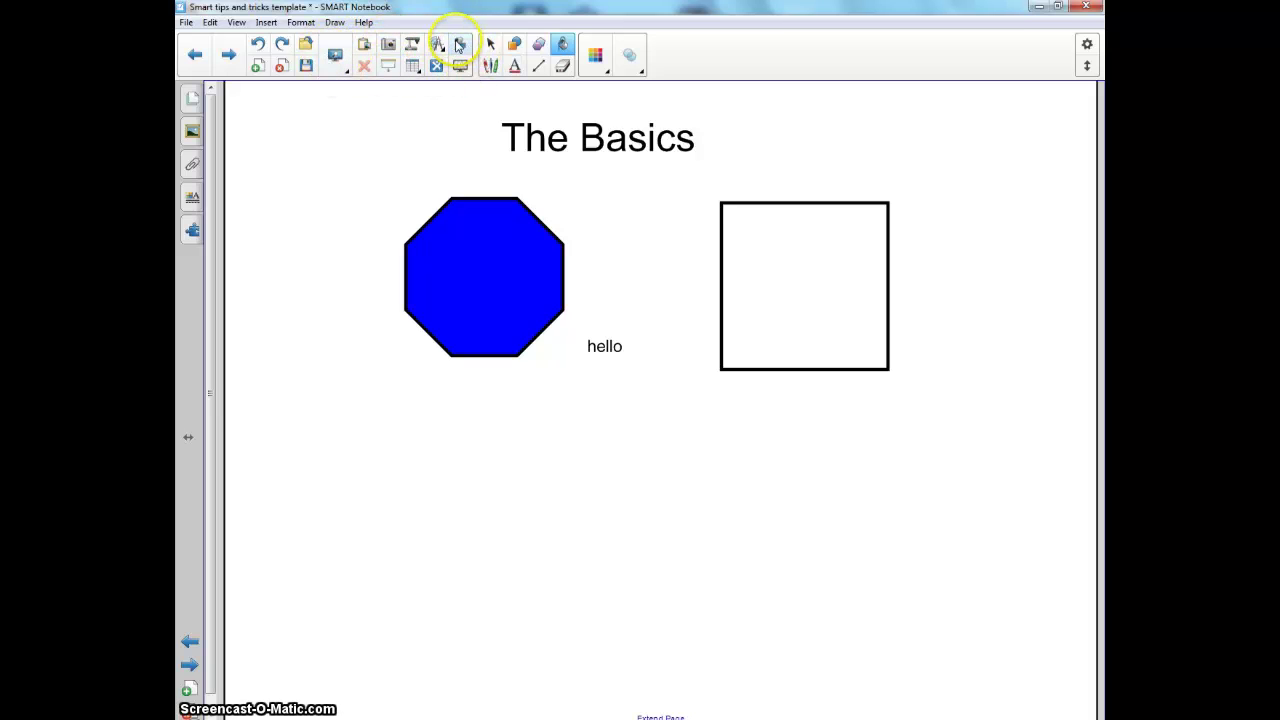
pyautogui.click(1086, 45)
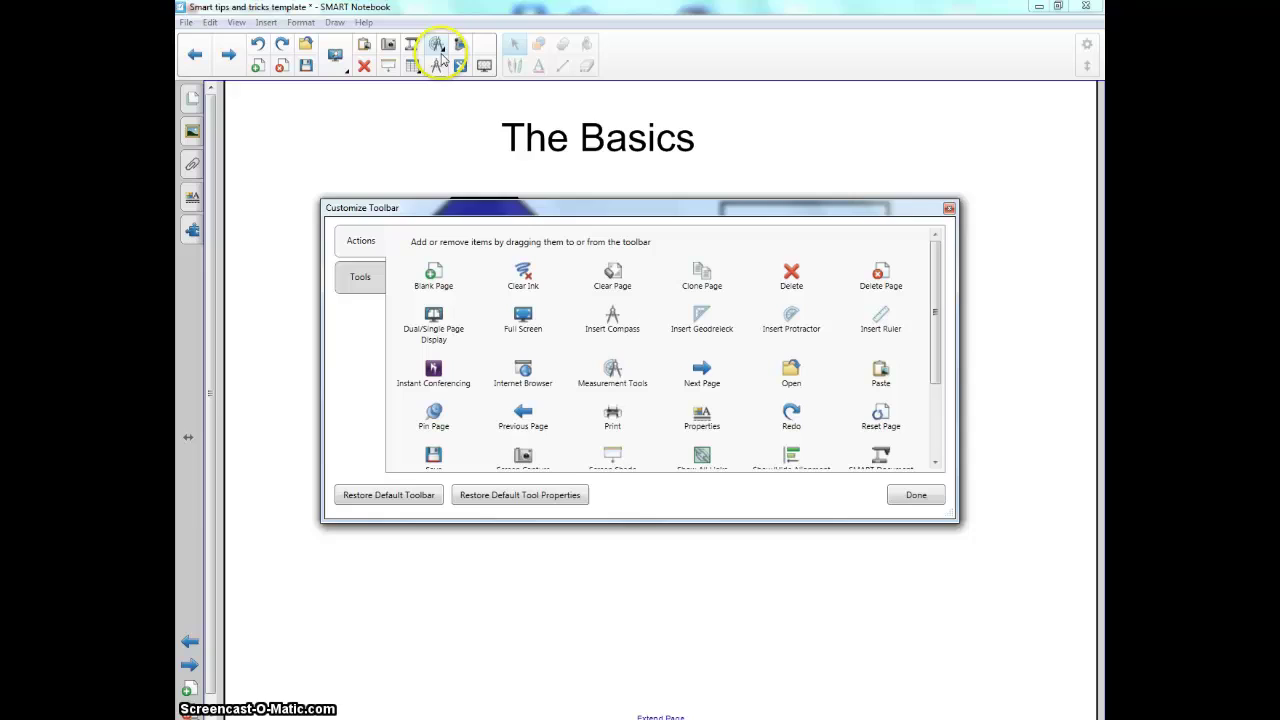
pyautogui.moveTo(441, 62); pyautogui.dragTo(444, 78)
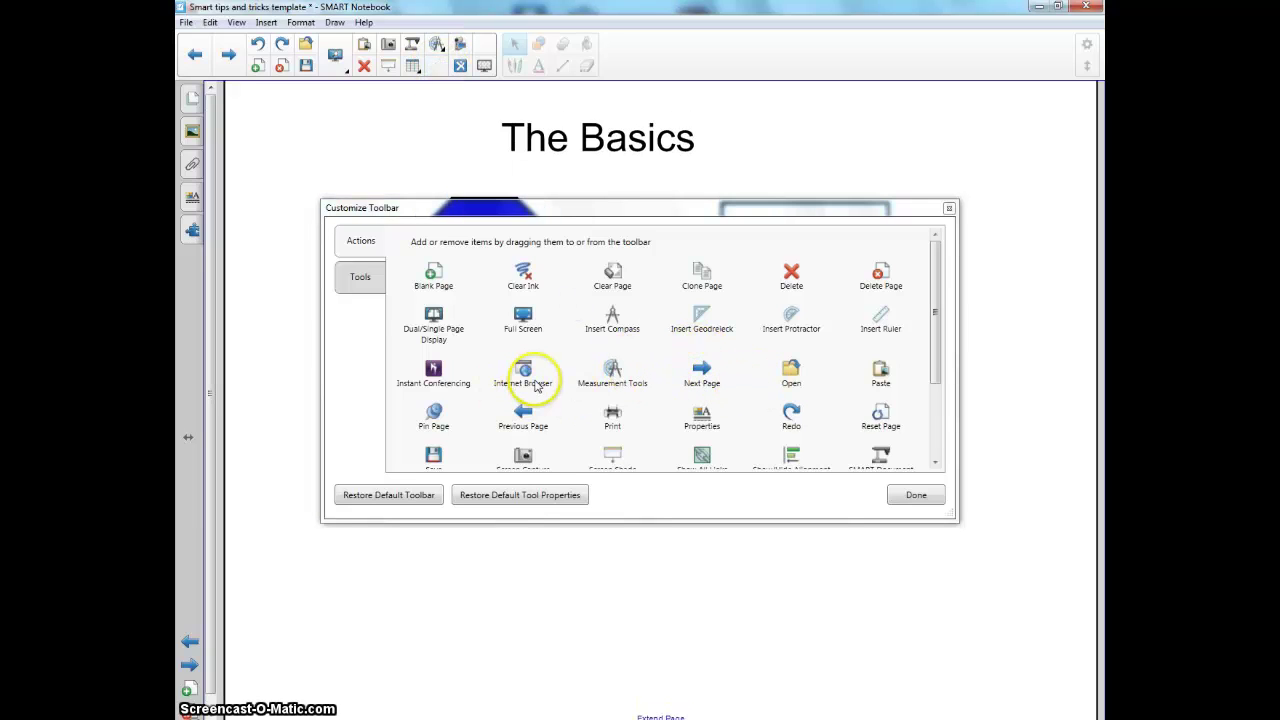
pyautogui.click(897, 203)
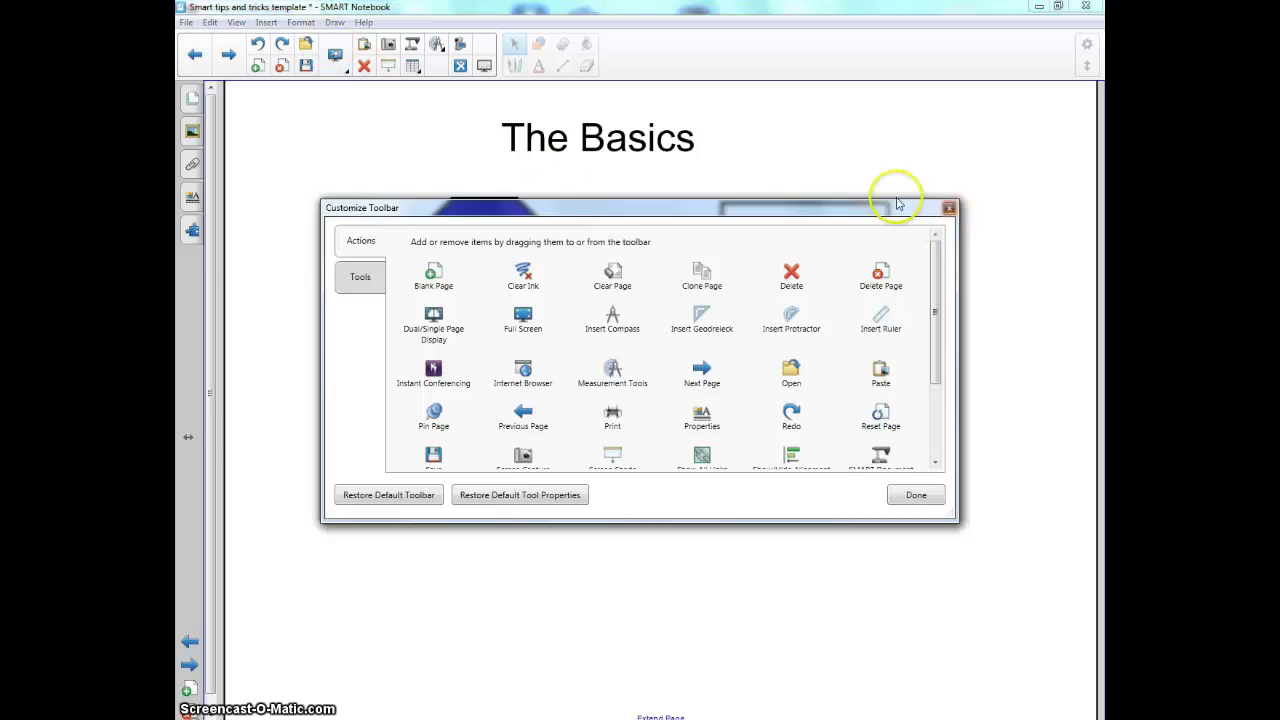
pyautogui.press('Escape')
pyautogui.click(345, 70)
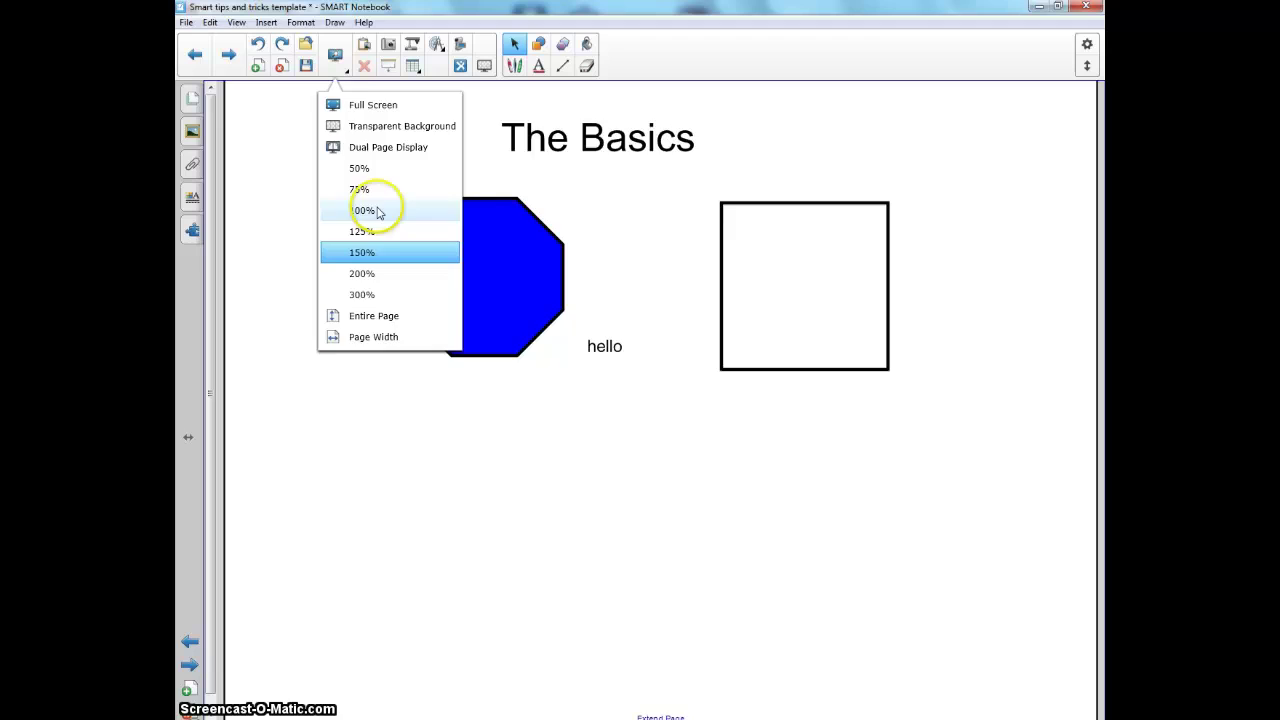
# Step: Zoom the page to 100%, then 150%, then fit it to the page width
pyautogui.click(378, 211)
pyautogui.click(345, 70)
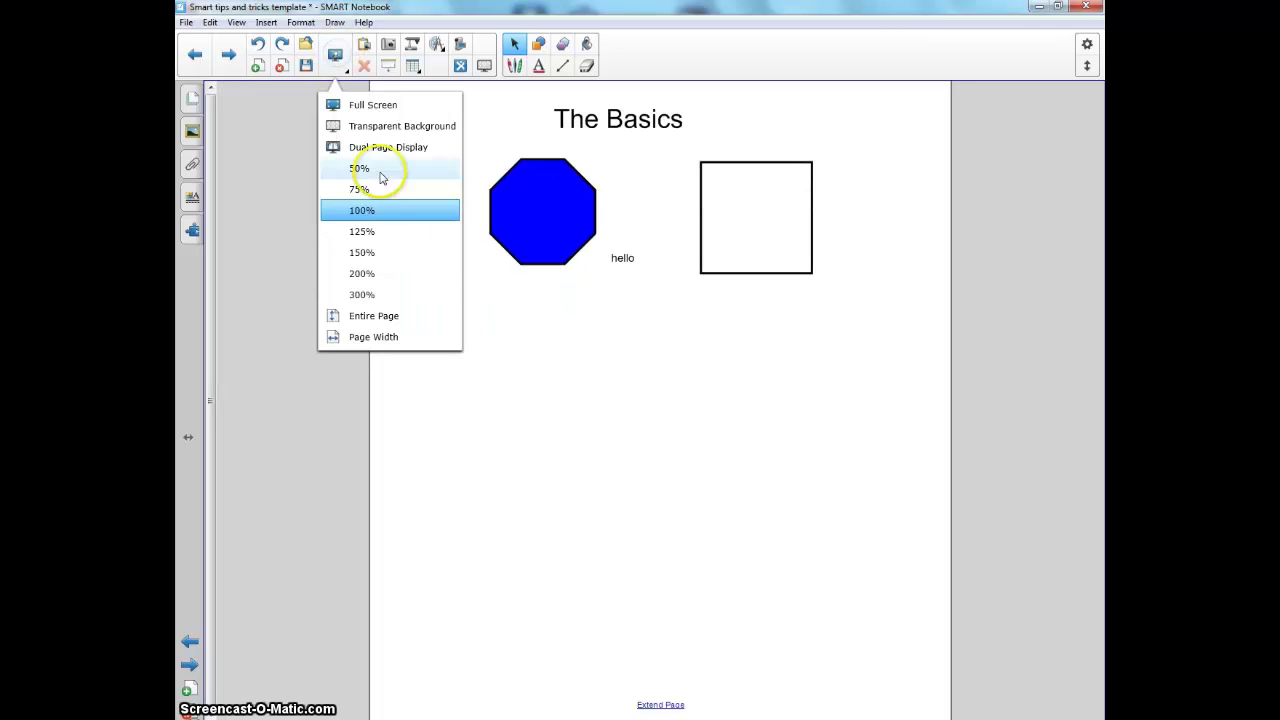
pyautogui.click(377, 252)
pyautogui.click(345, 70)
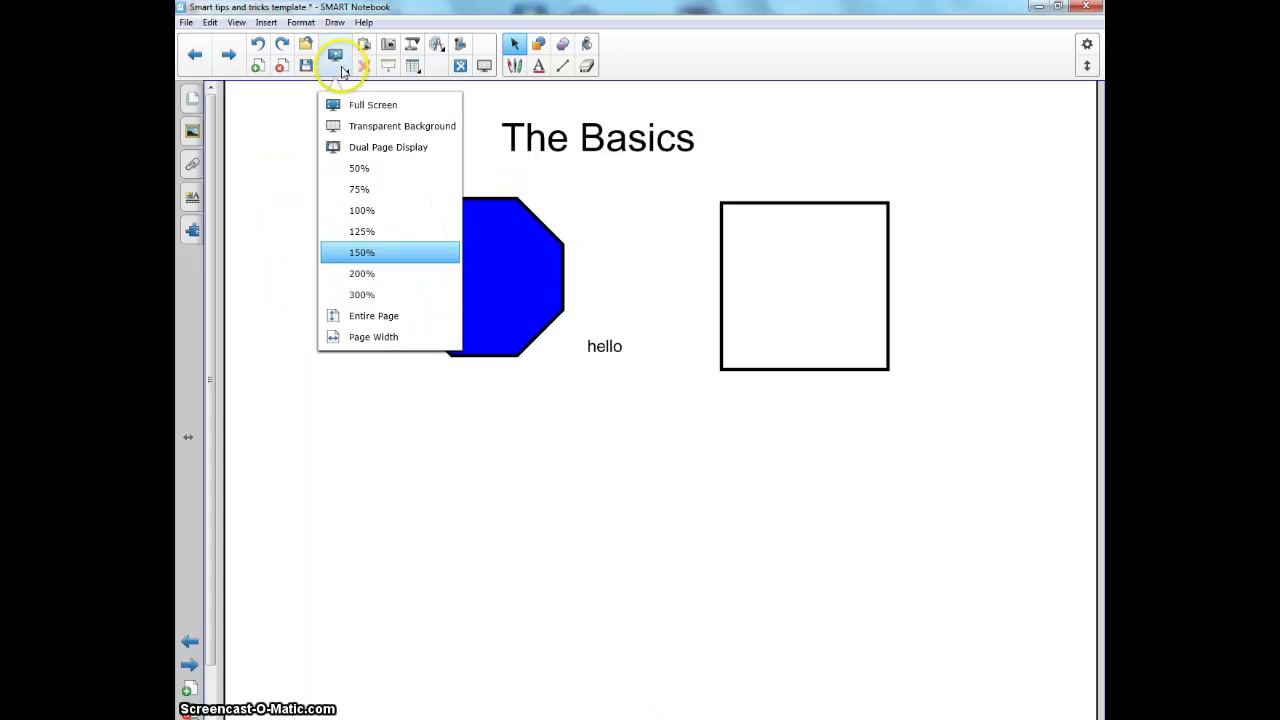
pyautogui.click(376, 338)
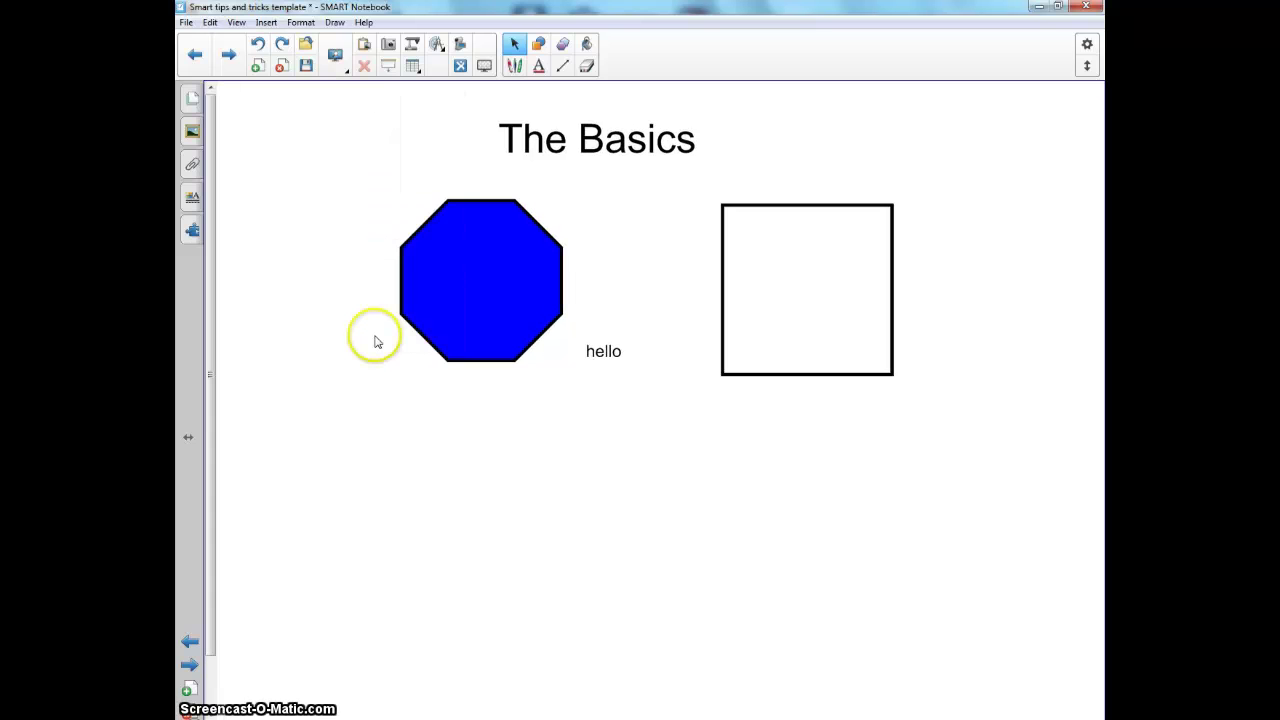
pyautogui.click(345, 70)
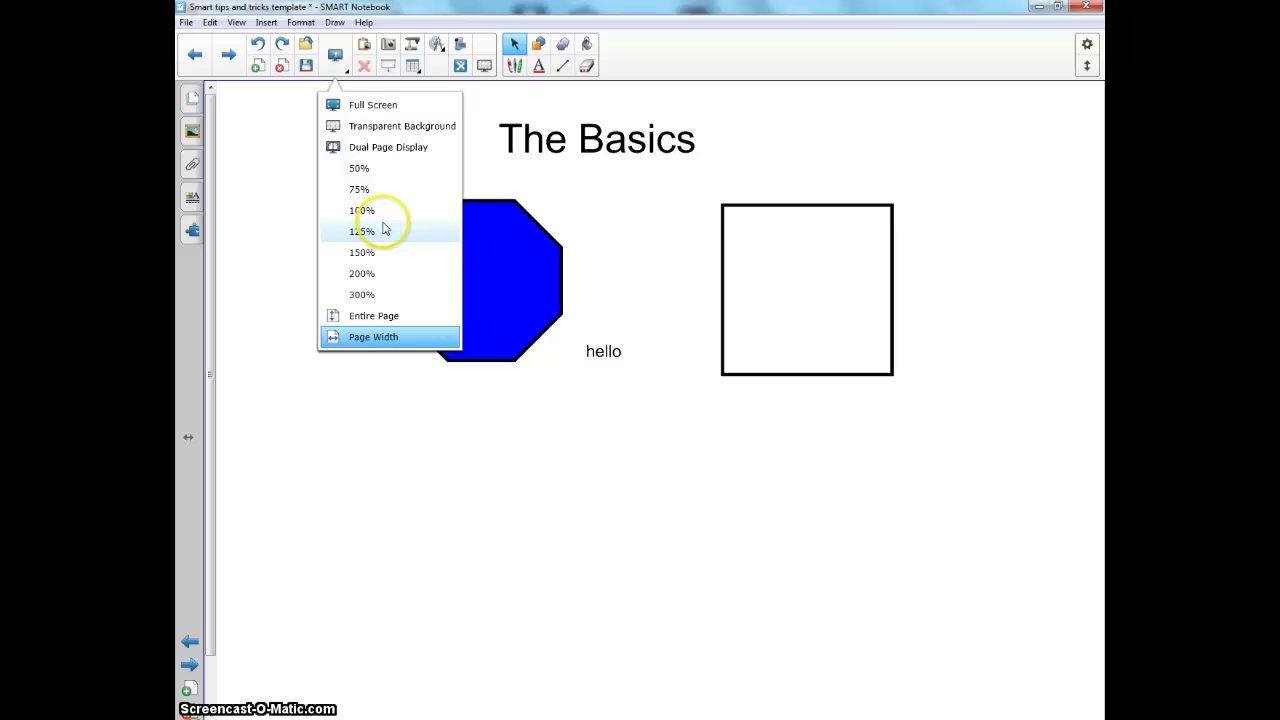
# Step: Switch to dual-page display and step forward, back and forward through the page pairs
pyautogui.click(376, 149)
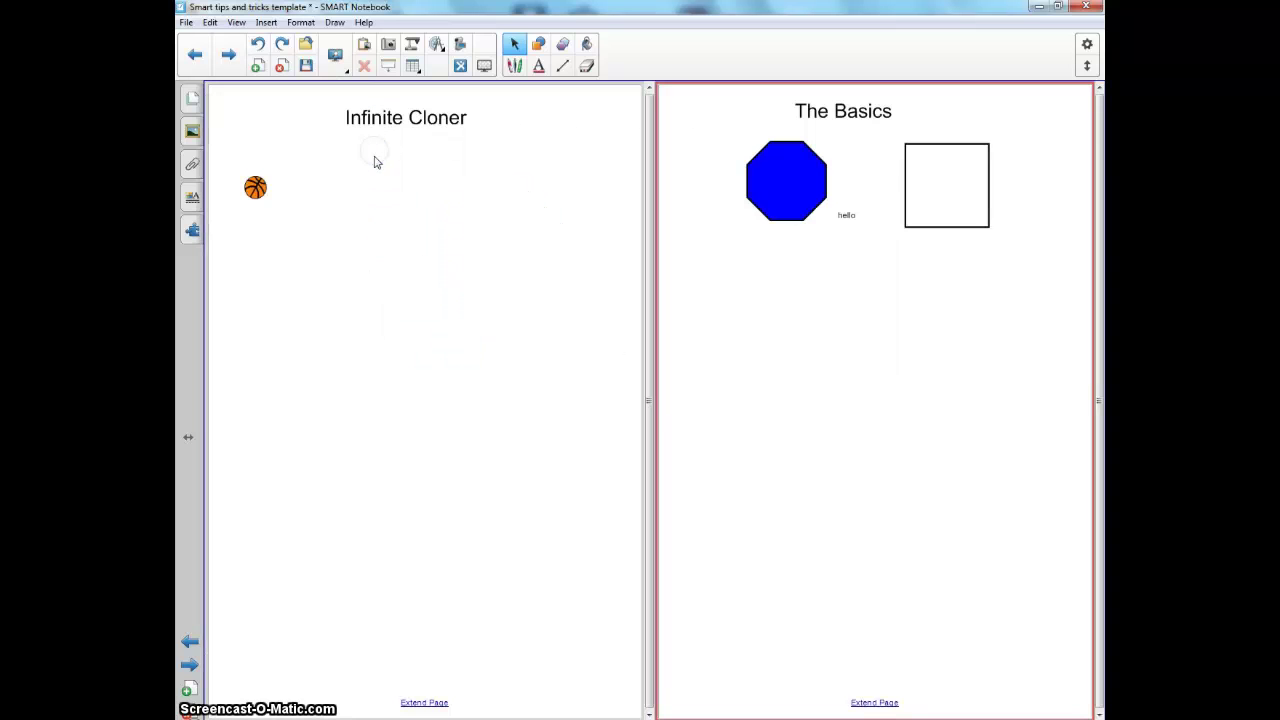
pyautogui.click(228, 54)
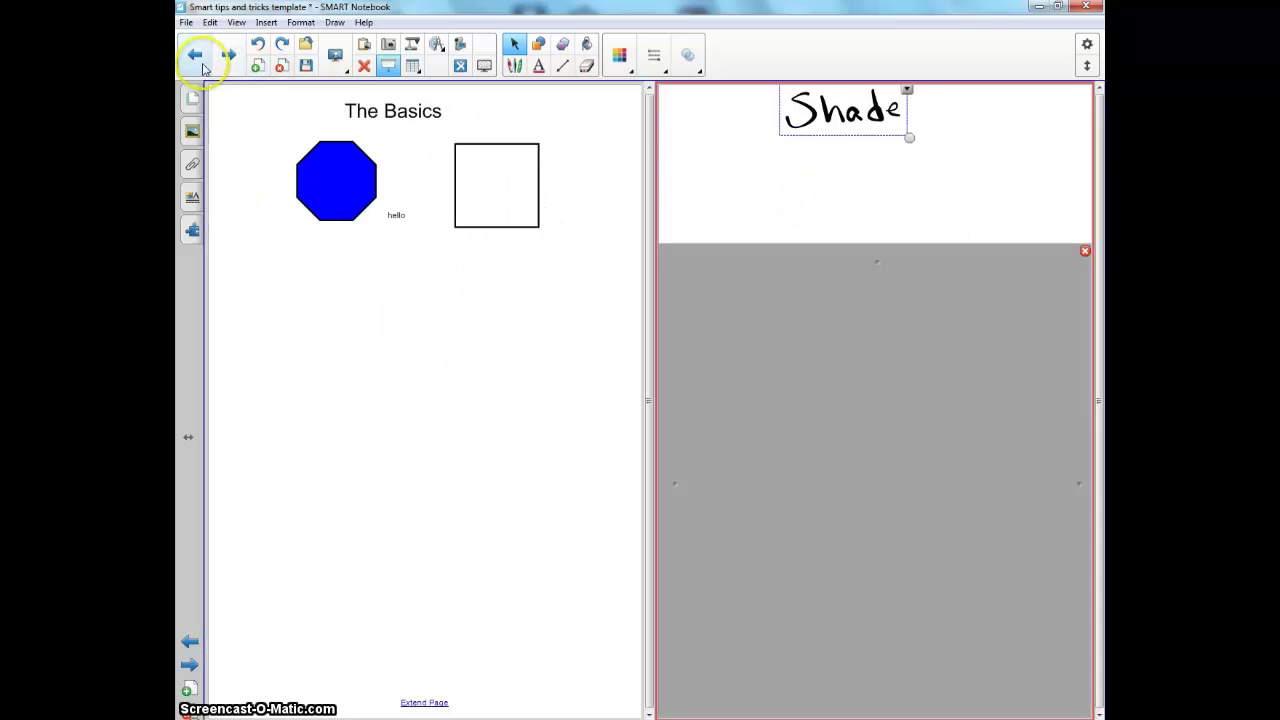
pyautogui.click(195, 55)
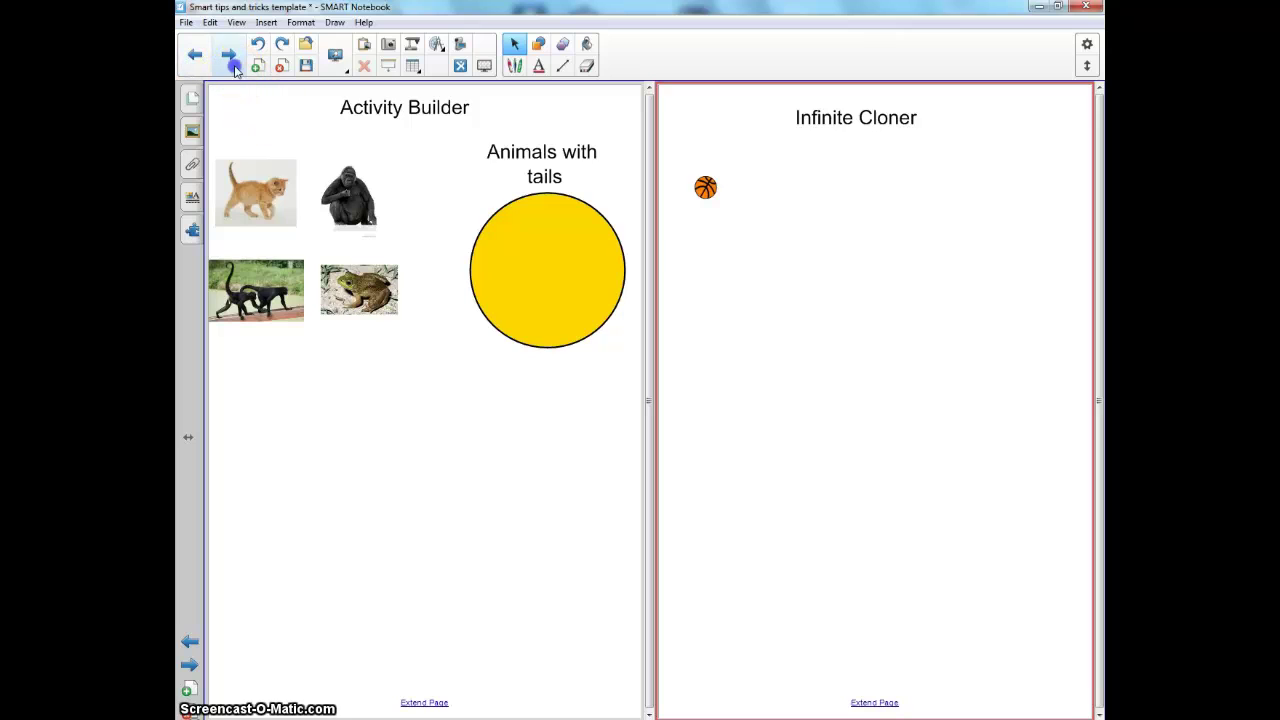
pyautogui.click(228, 54)
# Step: Return to single-page display, then preview The Basics in full screen
pyautogui.click(335, 55)
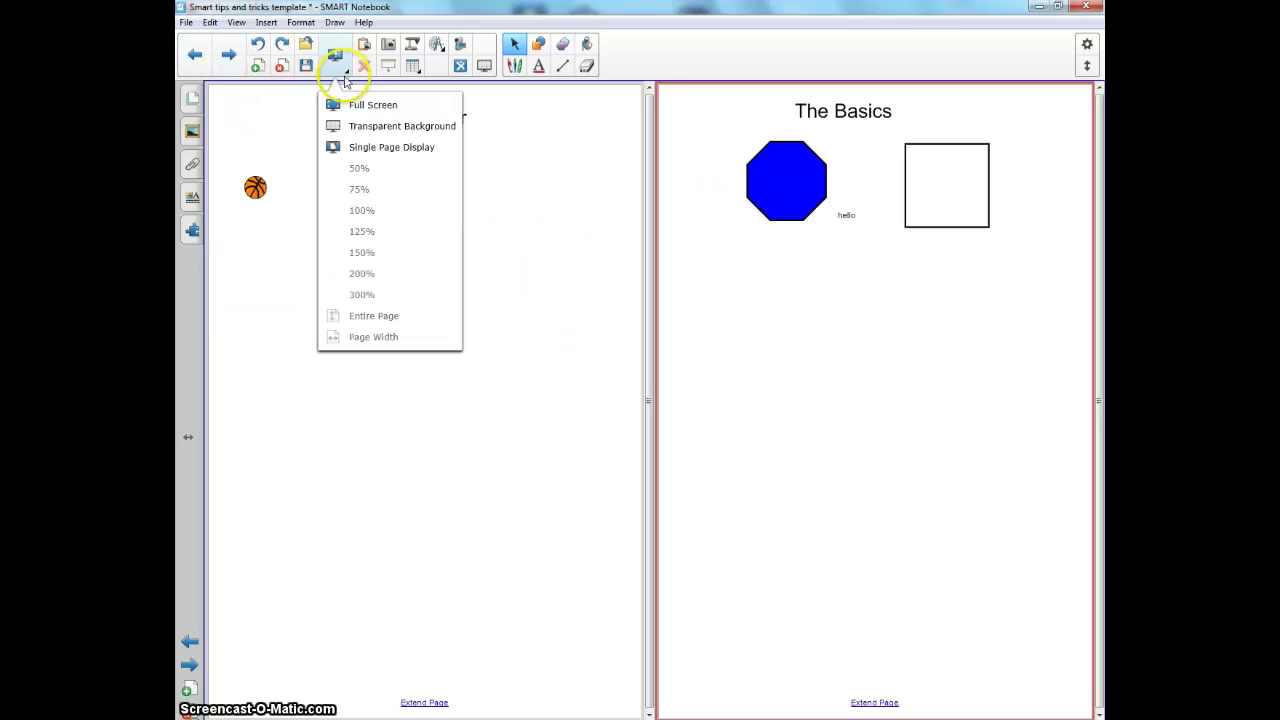
pyautogui.click(372, 146)
pyautogui.click(334, 72)
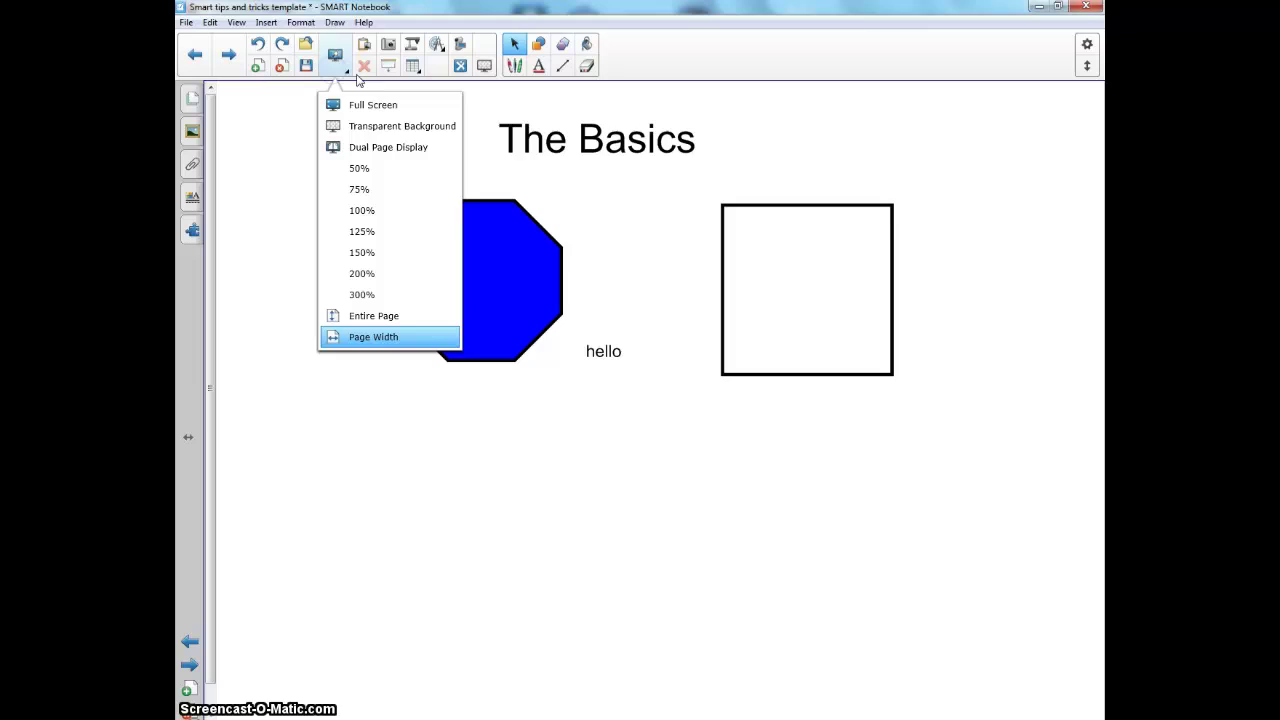
pyautogui.click(381, 113)
pyautogui.click(381, 110)
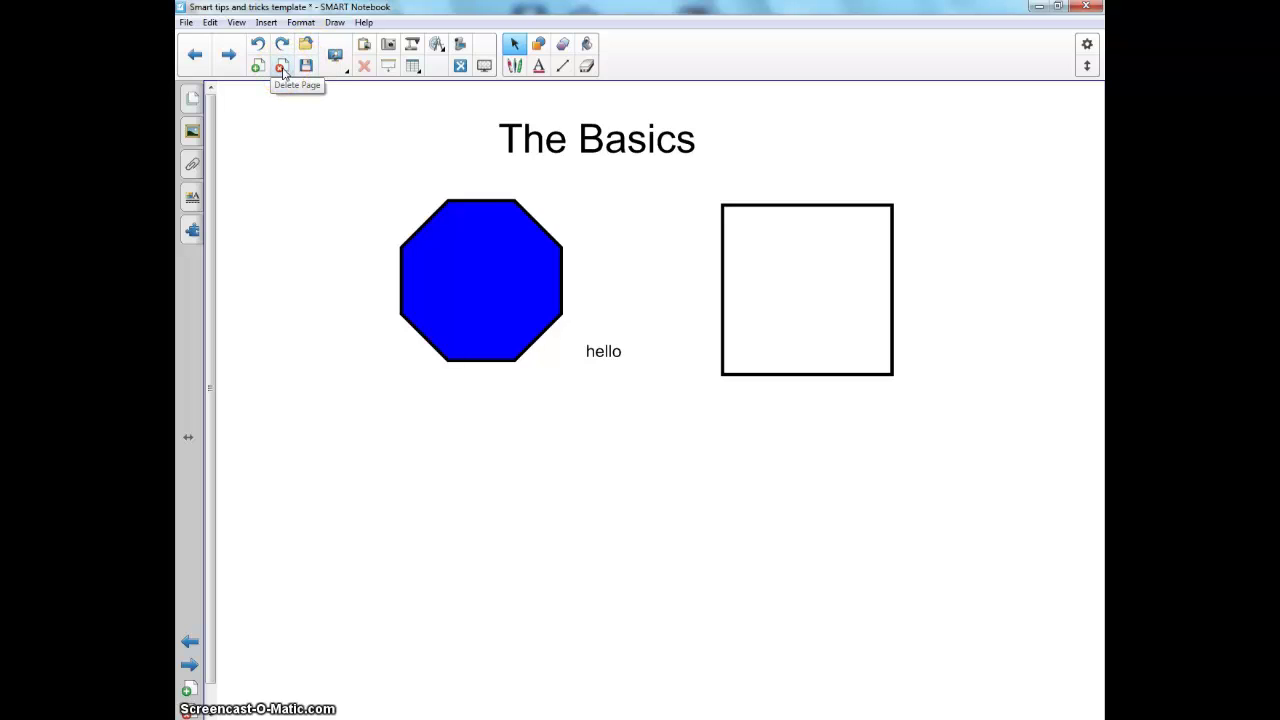
# Step: Delete The Basics page, restore it with Ctrl+Z, and add a new blank page after it
pyautogui.click(282, 68)
pyautogui.hotkey('ctrl', 'z')
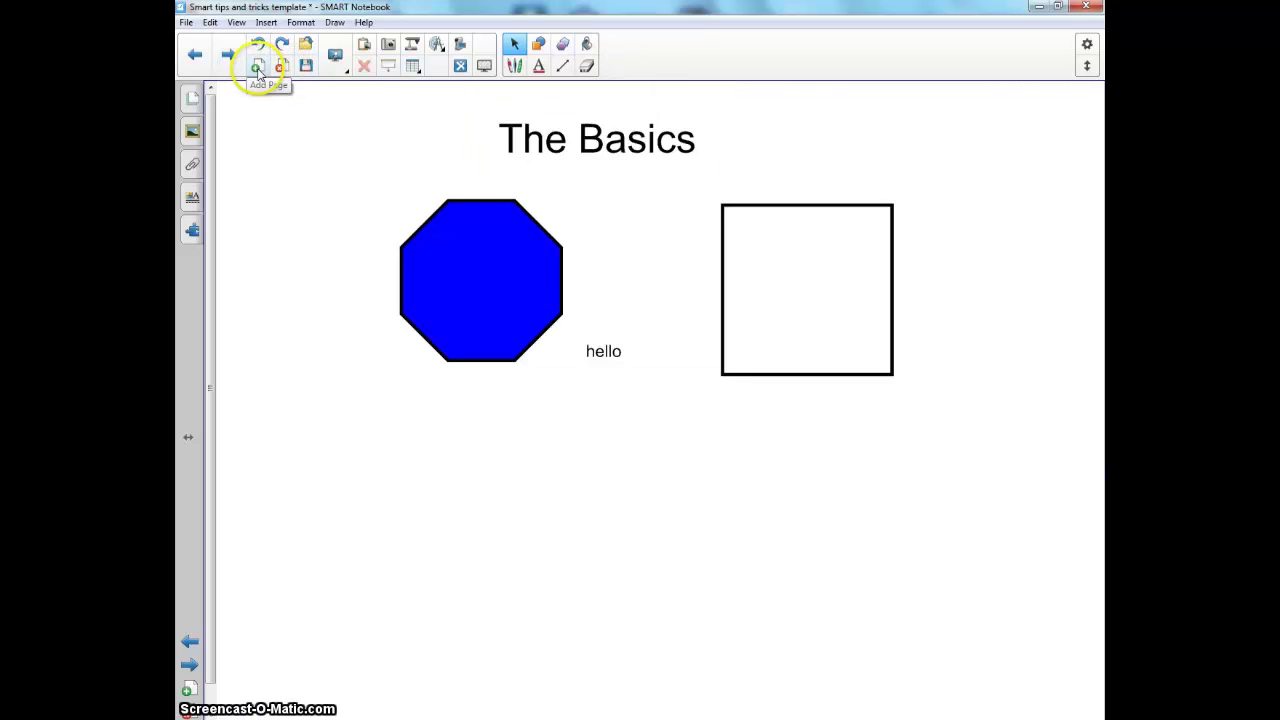
pyautogui.click(257, 68)
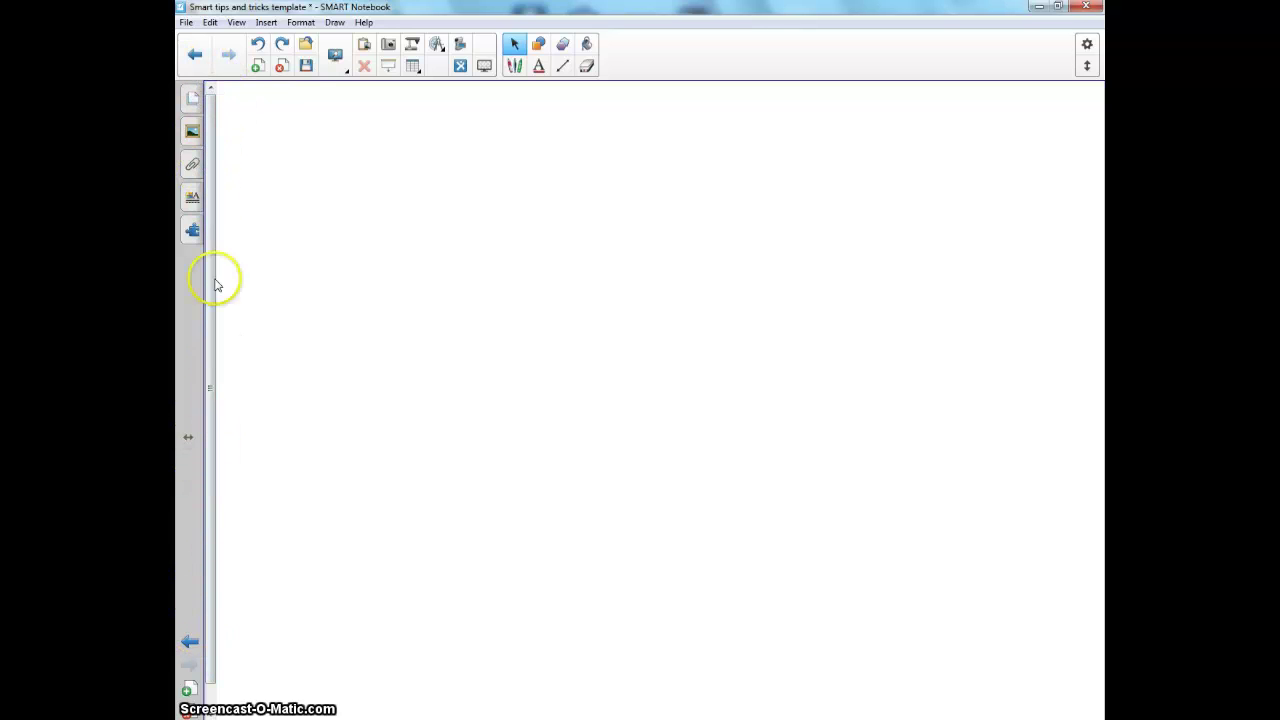
# Step: View the page thumbnails, then the Gallery with Lesson Activity Toolkit 2.0 expanded
pyautogui.click(193, 94)
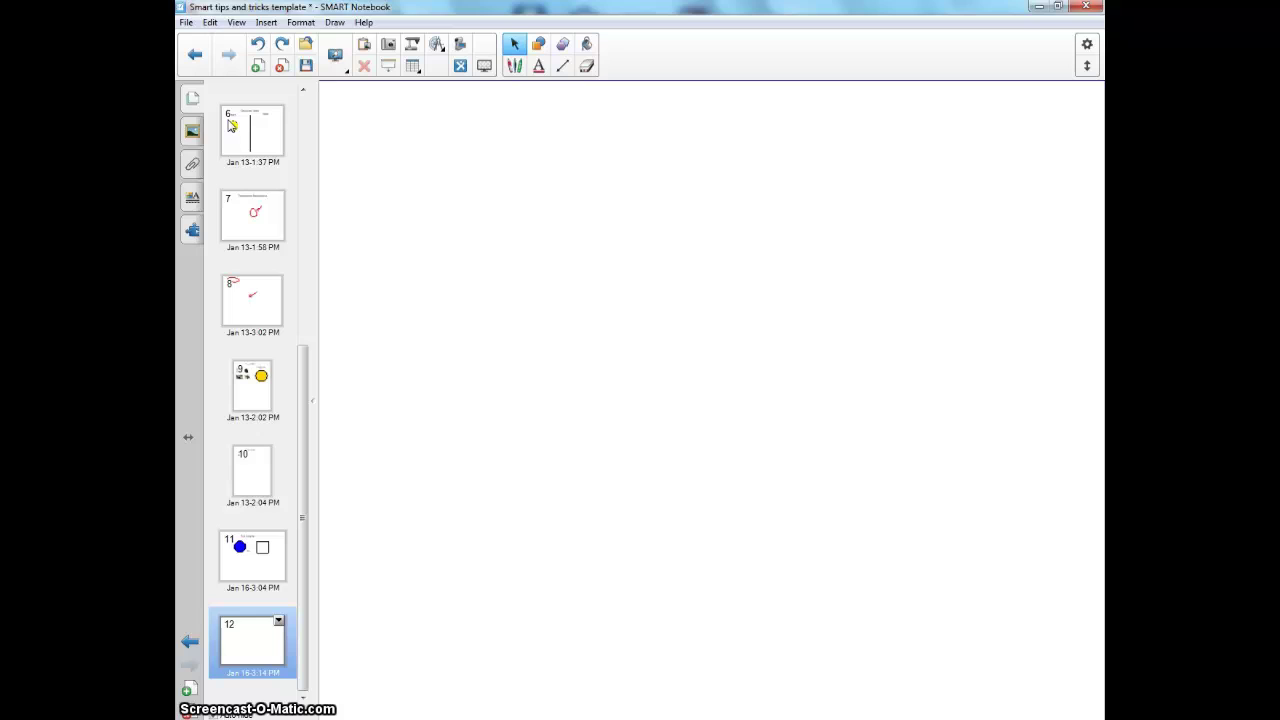
pyautogui.click(193, 132)
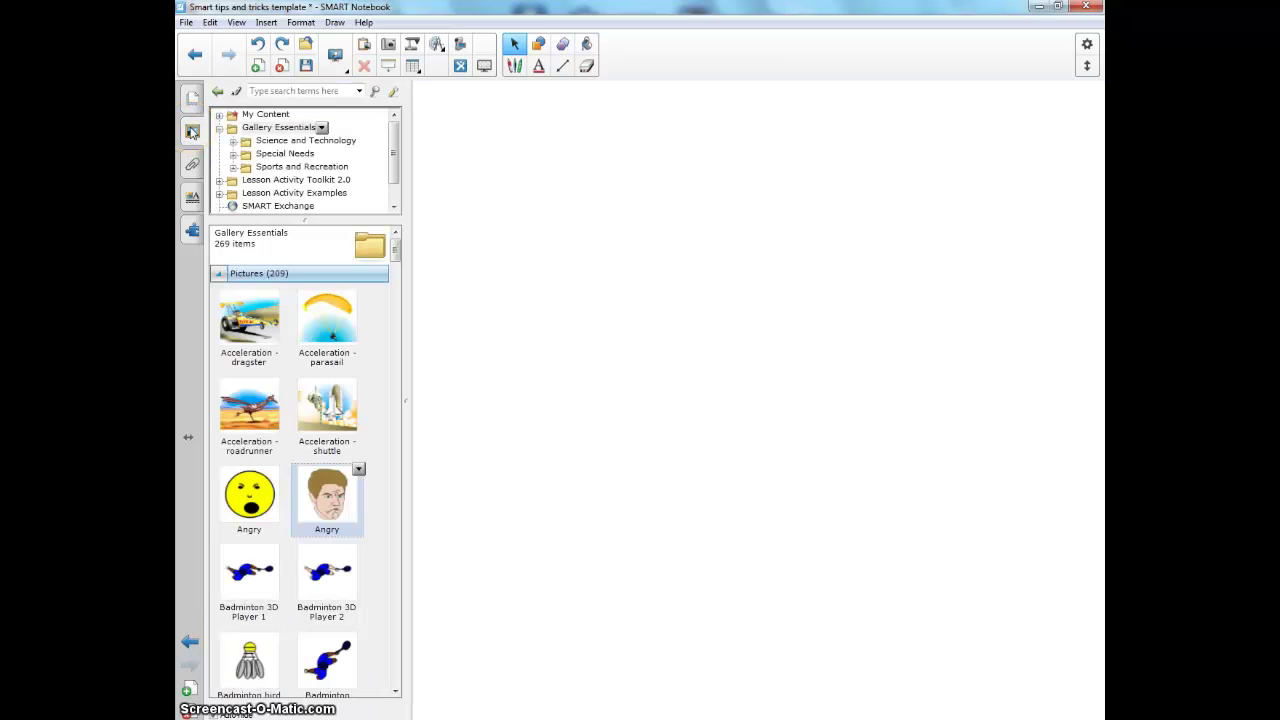
pyautogui.click(286, 180)
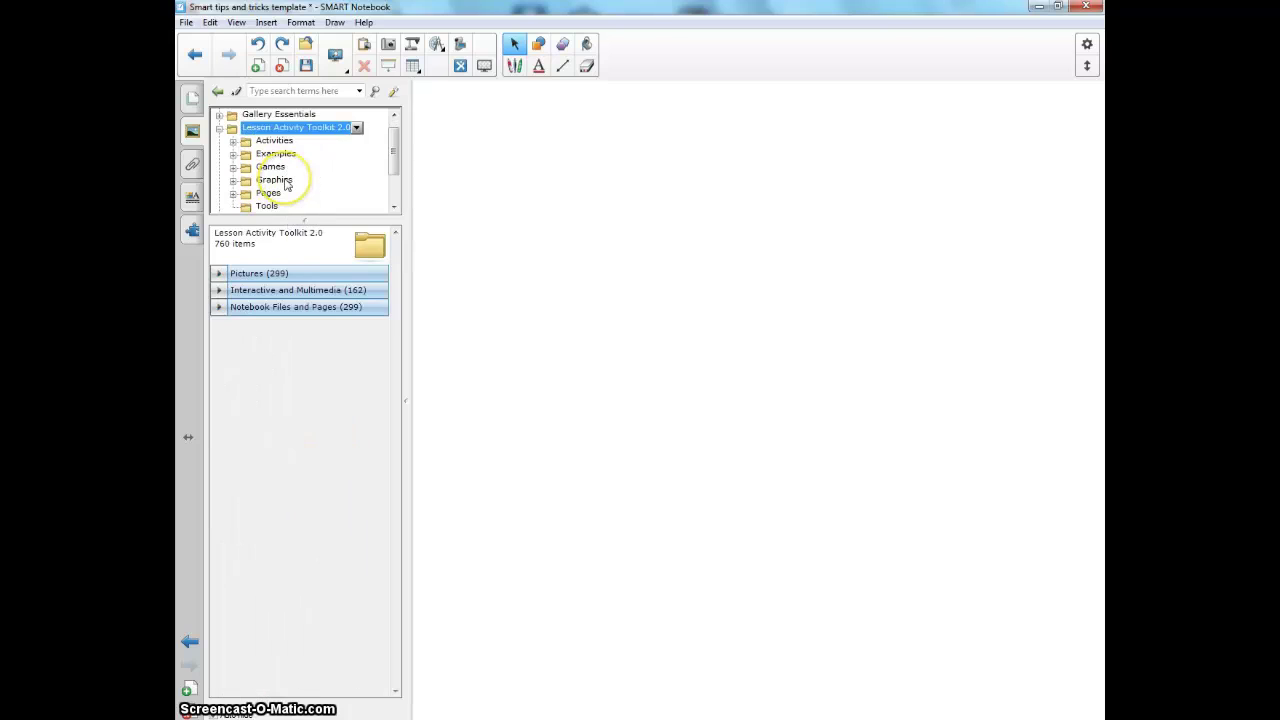
pyautogui.moveTo(393, 148); pyautogui.dragTo(393, 185)
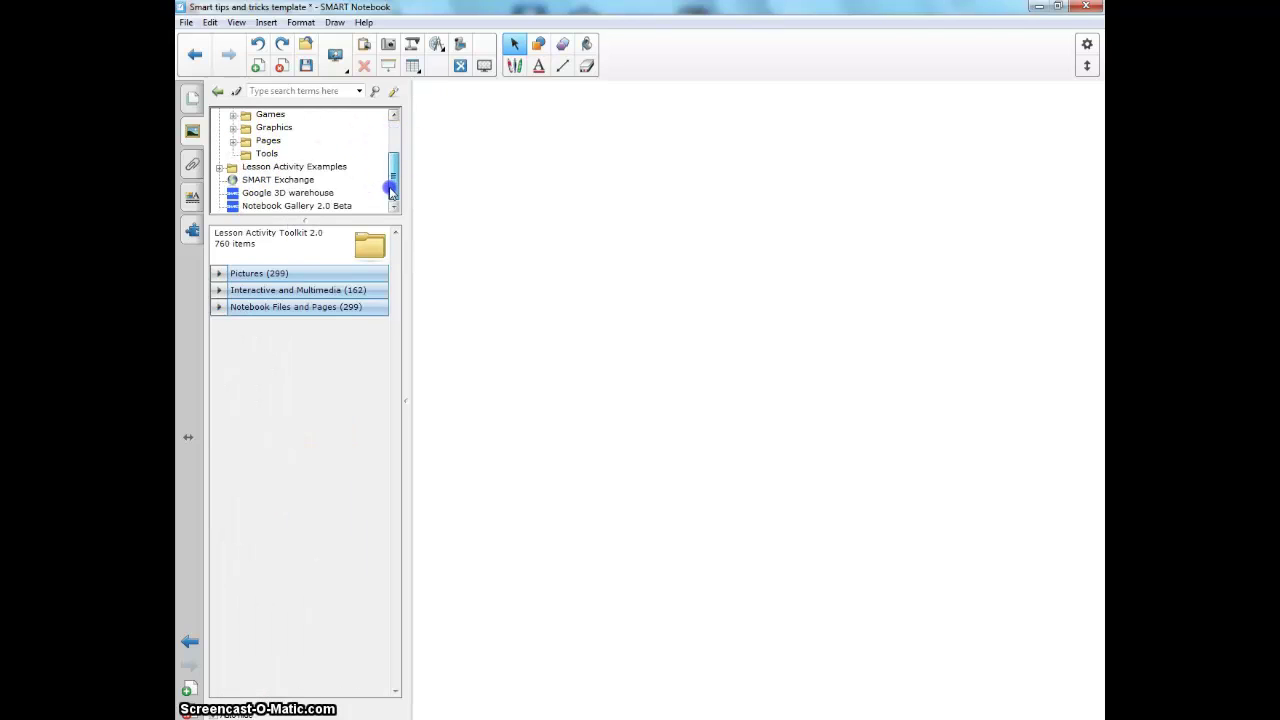
# Step: Browse the Attachments, page fill and recording Properties, and the Add-ons list's Activity Builder
pyautogui.click(193, 165)
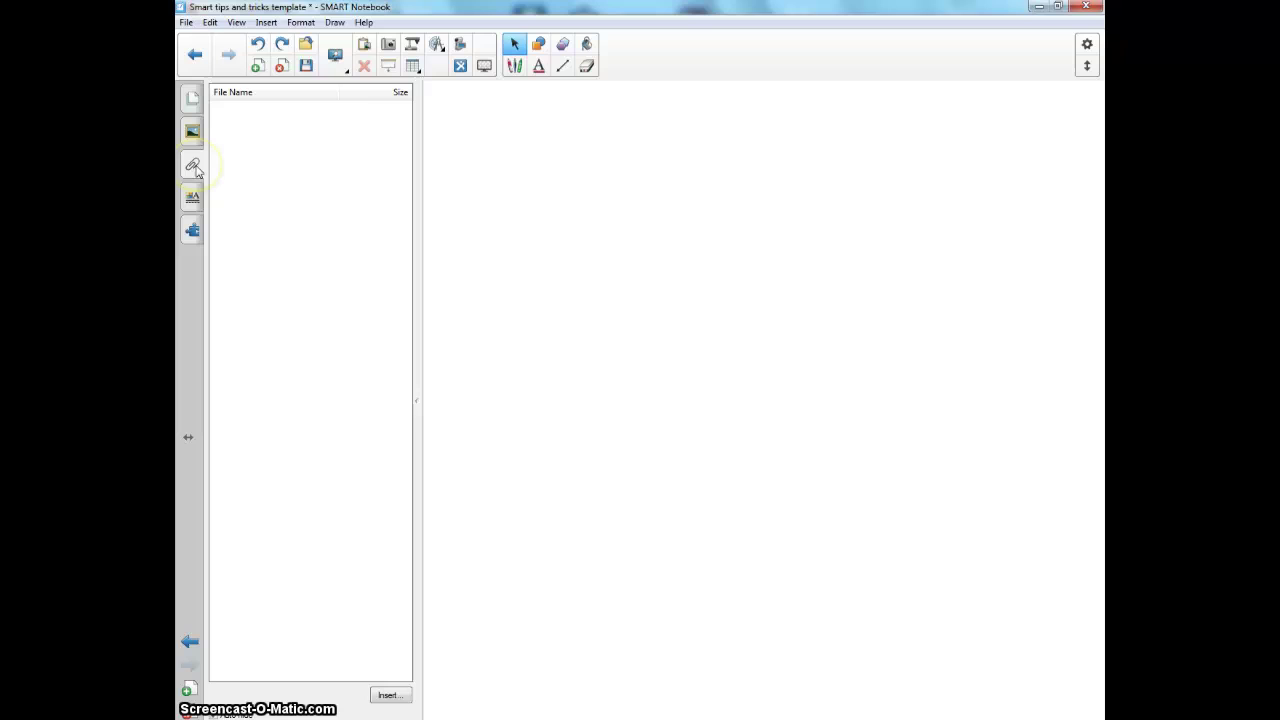
pyautogui.click(193, 197)
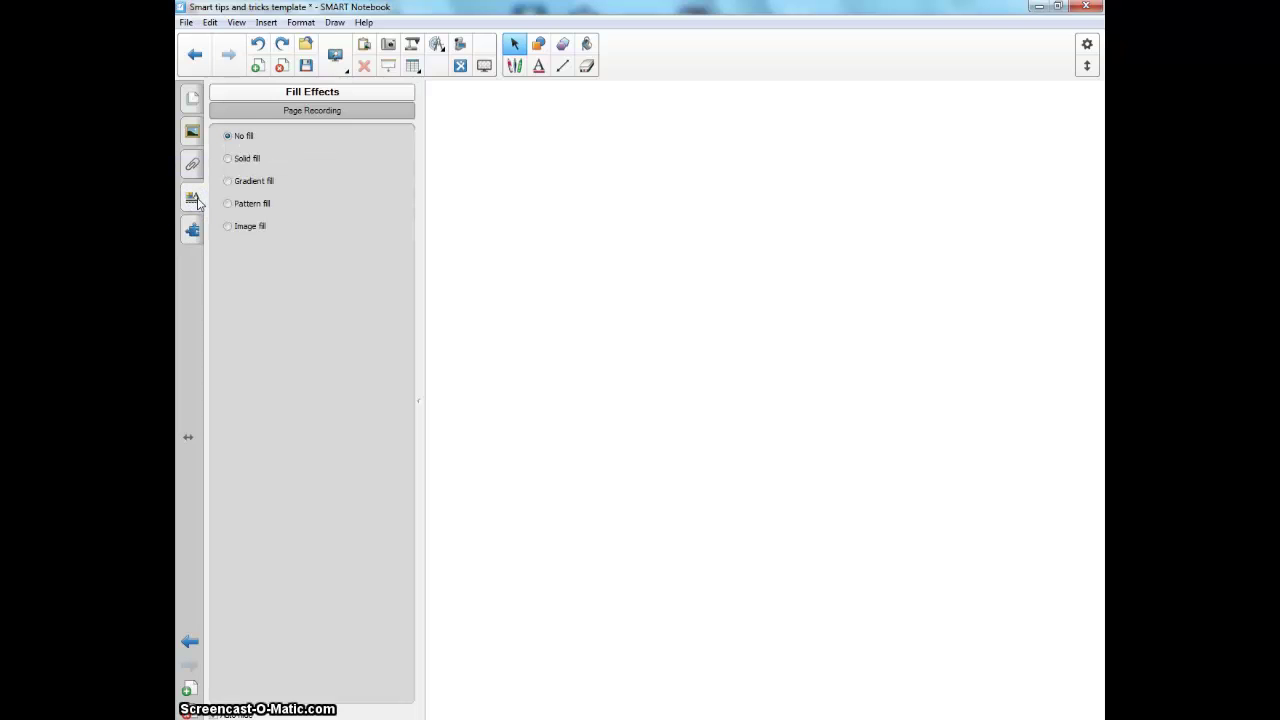
pyautogui.click(270, 110)
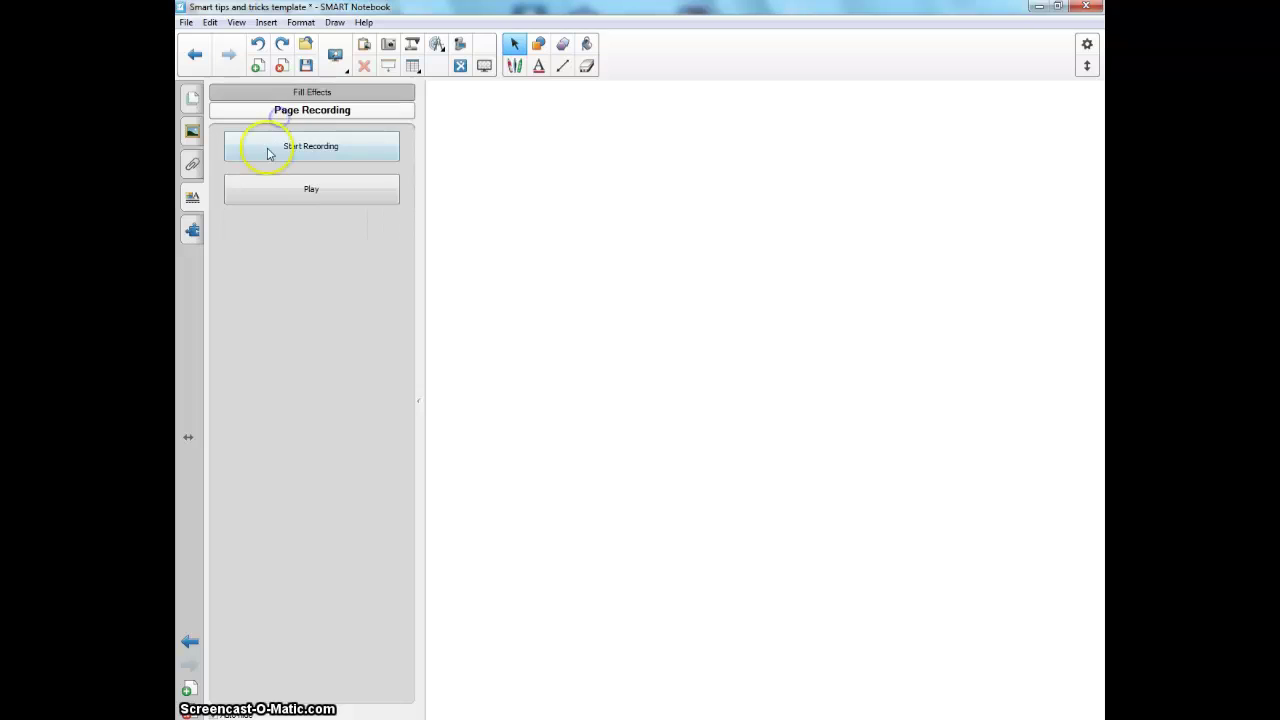
pyautogui.click(255, 94)
pyautogui.click(193, 231)
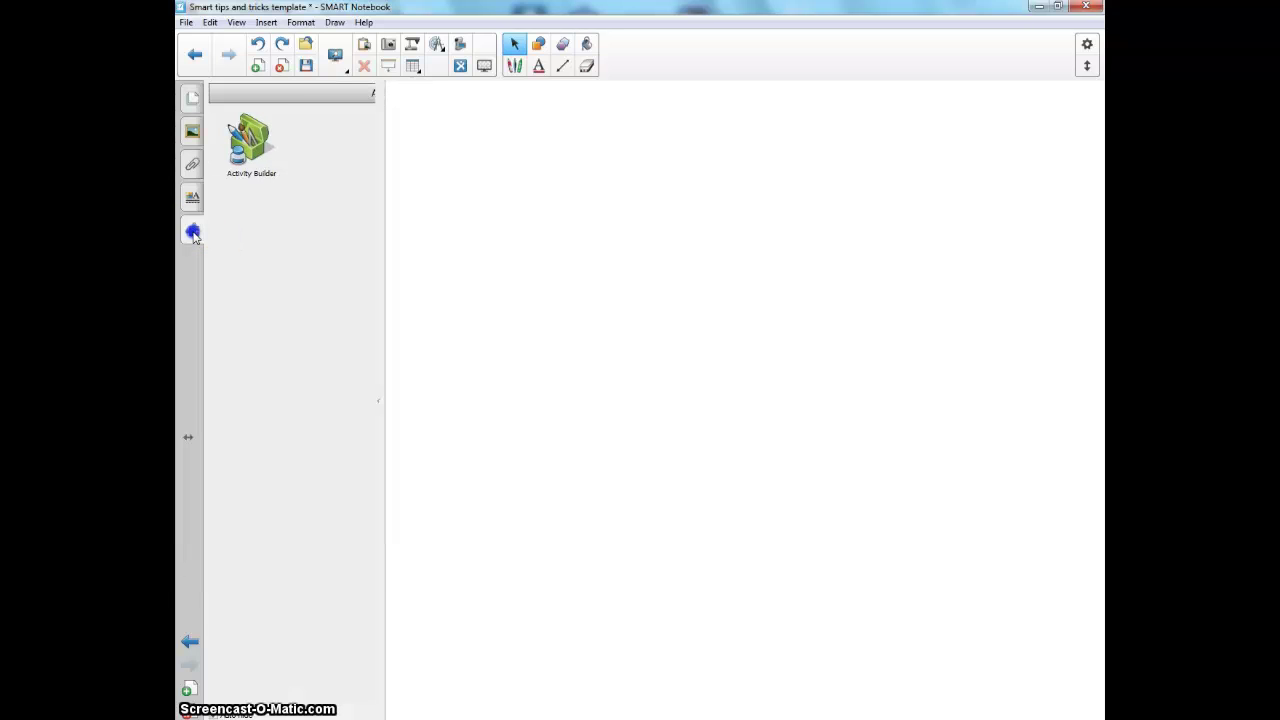
pyautogui.click(253, 177)
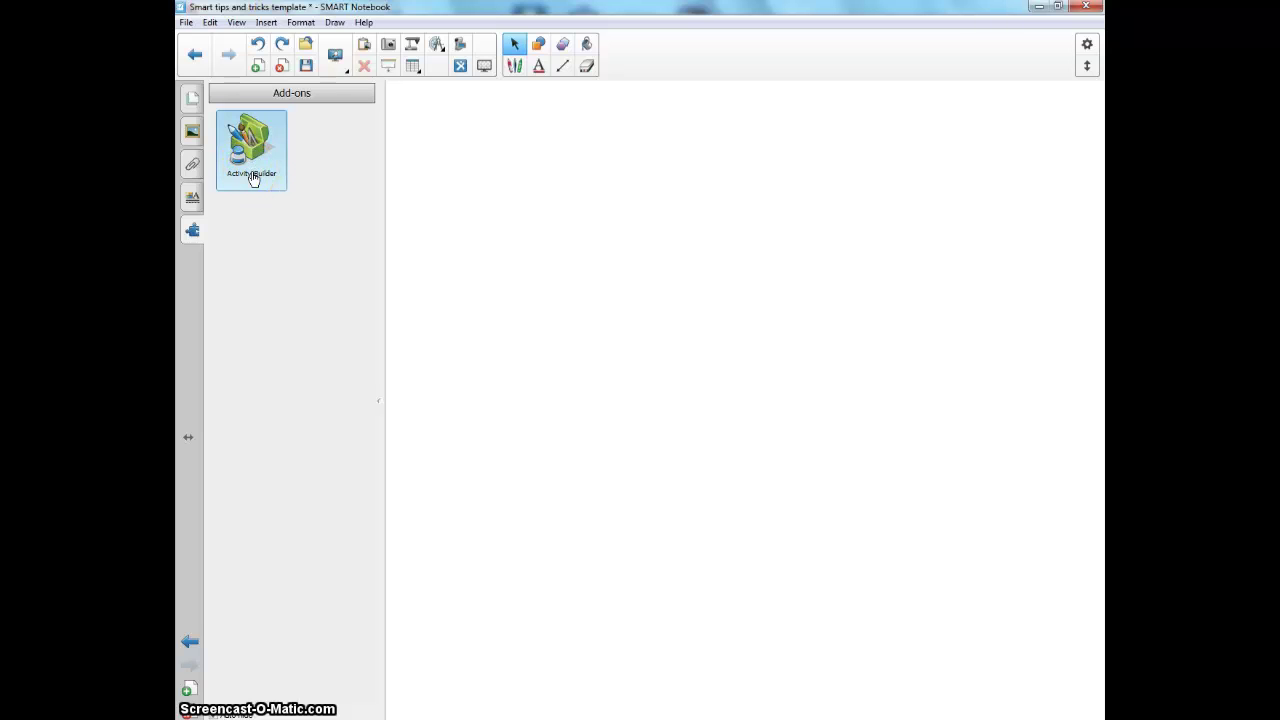
pyautogui.click(260, 405)
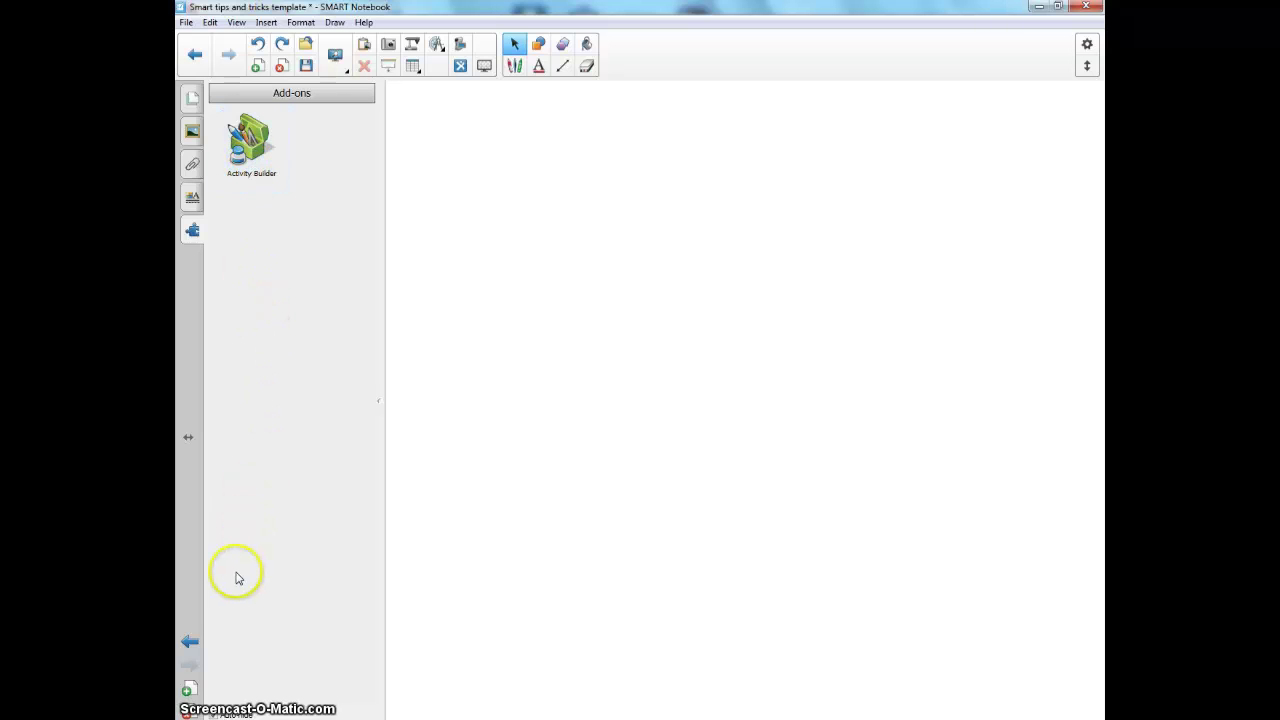
# Step: Collapse the side panel with Auto-hide so the blank page fills the workspace
pyautogui.click(210, 700)
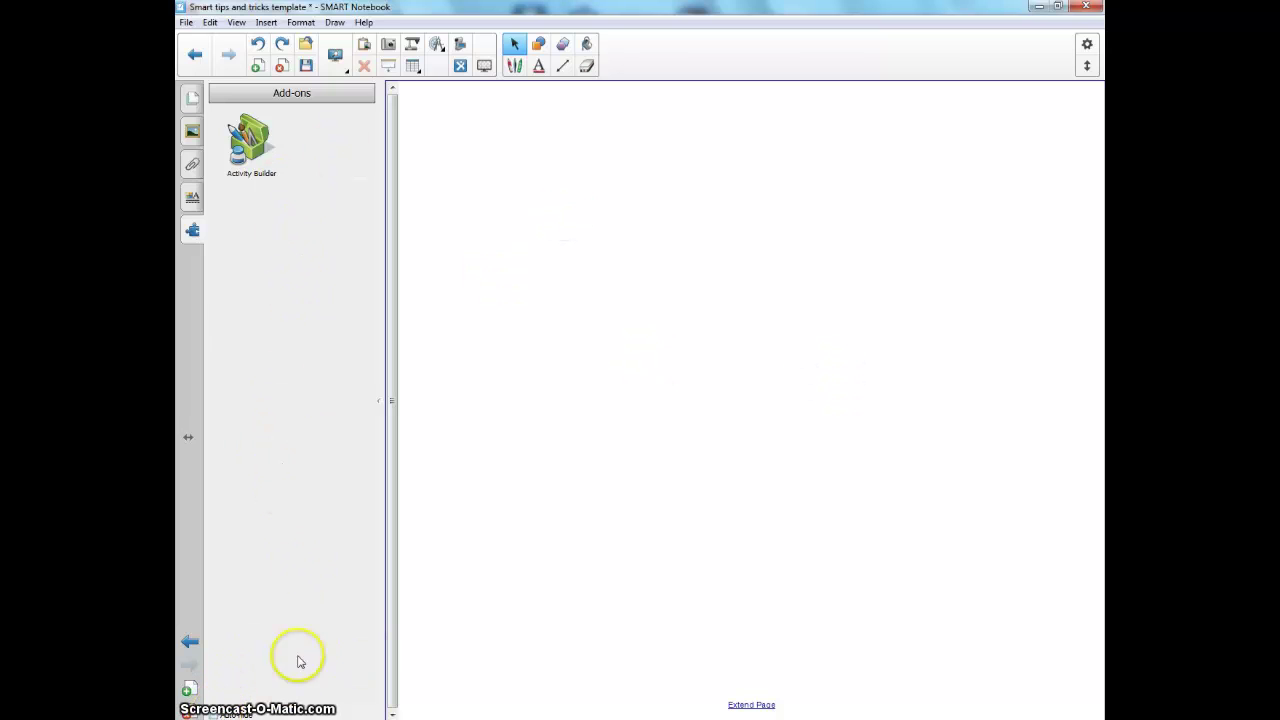
pyautogui.click(212, 712)
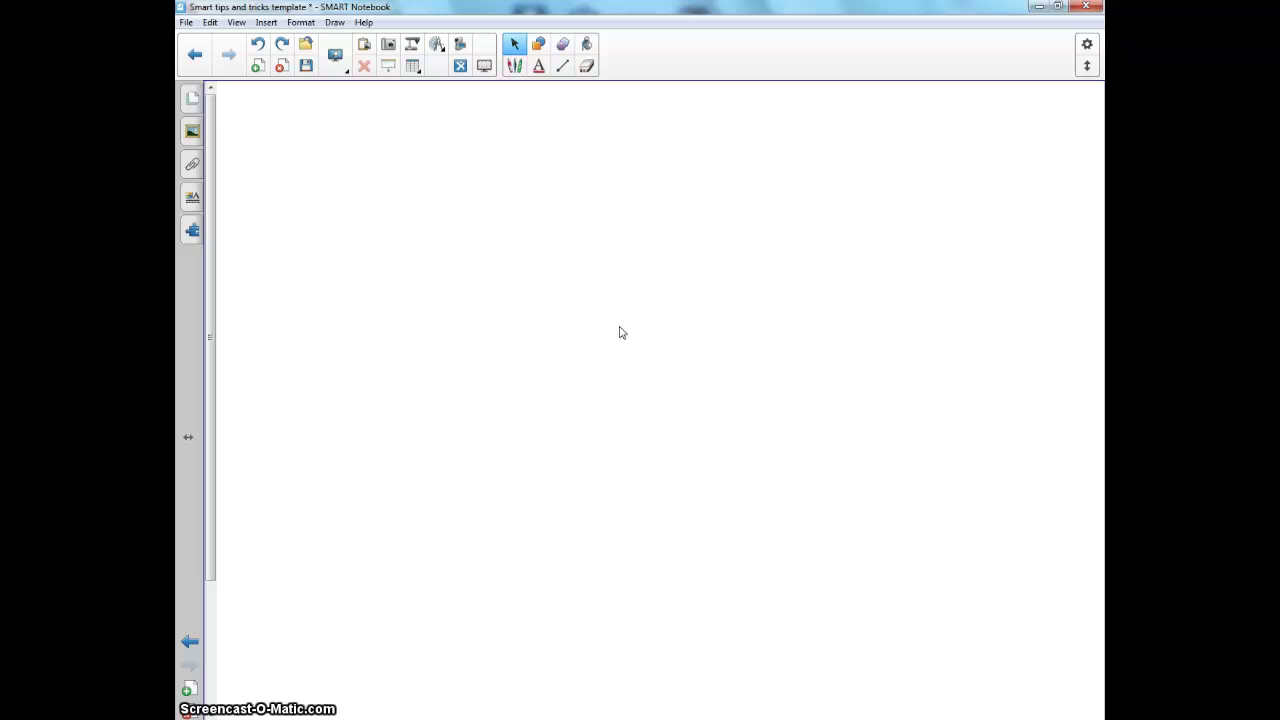
pyautogui.click(610, 332)
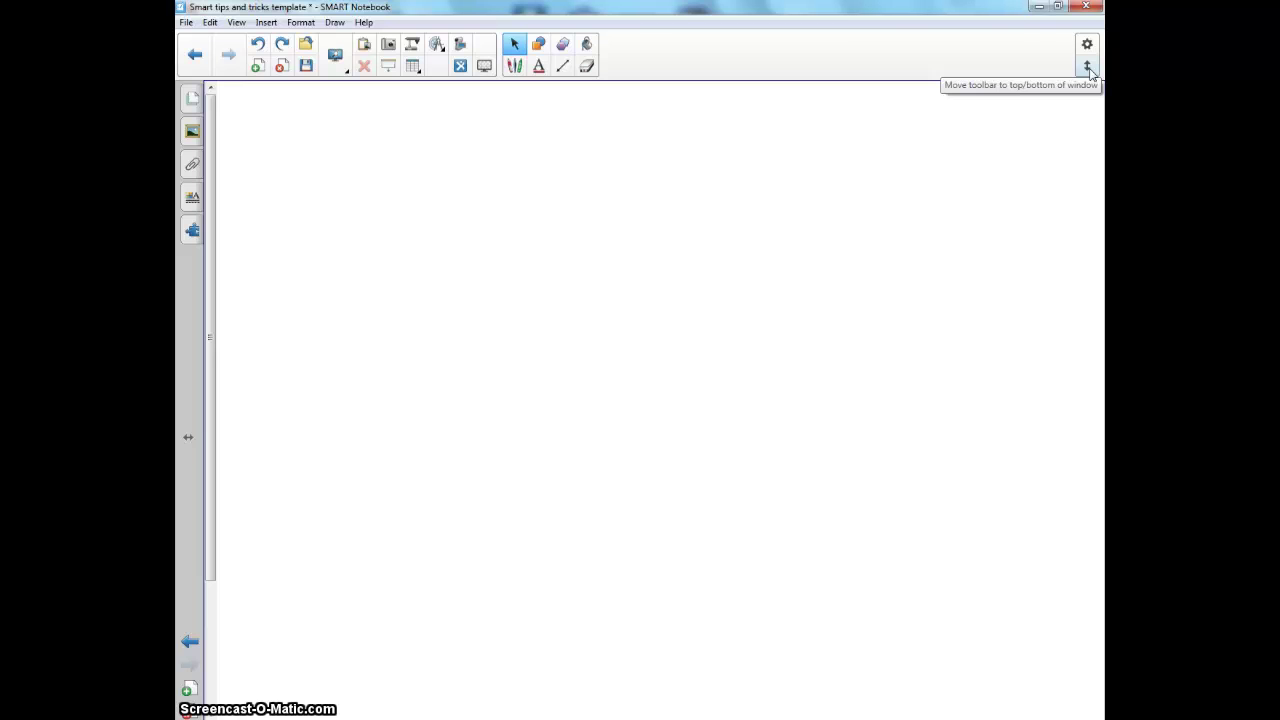
pyautogui.click(1088, 67)
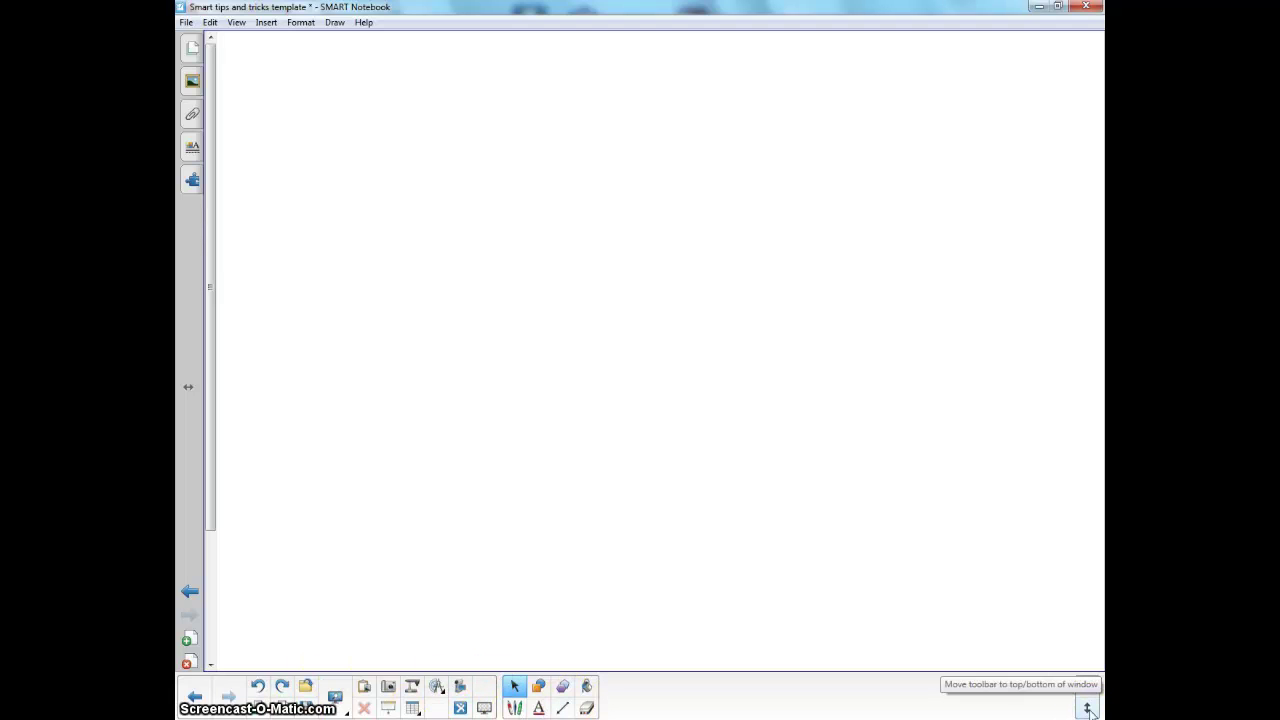
pyautogui.click(1088, 708)
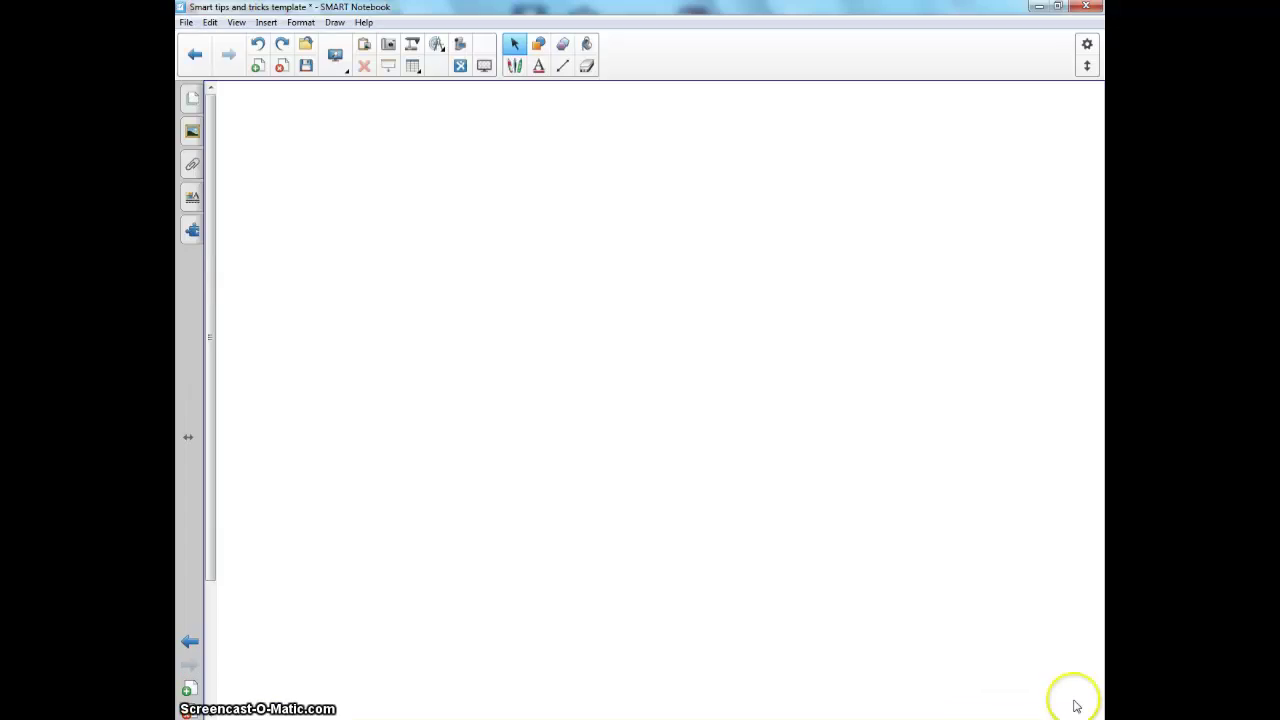